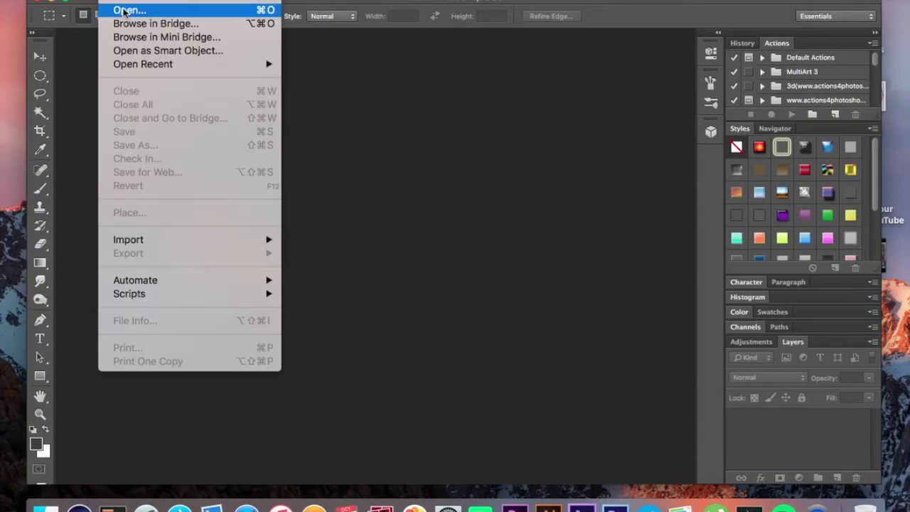
Show the Open file dialog, browsing the Documents folder.
{"action": "left_click", "coordinate": [132, 13]}
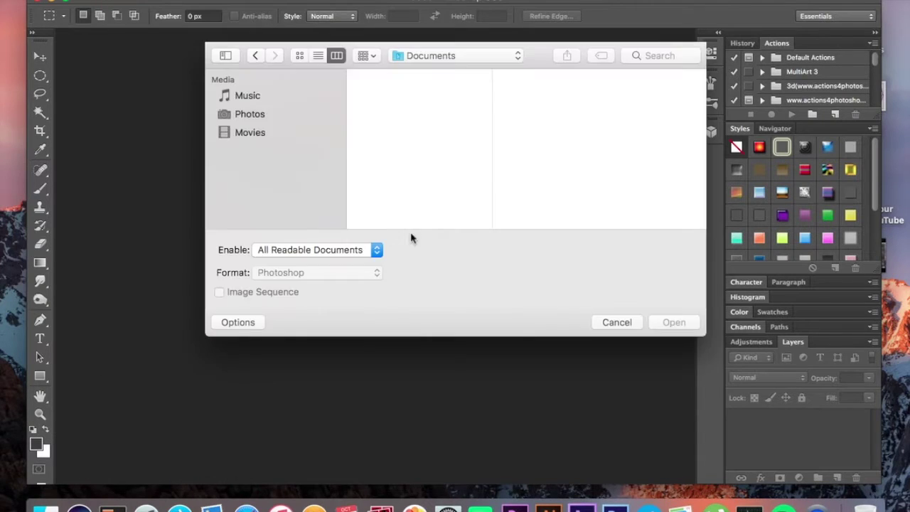
Open the 4~79.jpg photo of the woman in the purple dress from Documents.
{"action": "scroll", "coordinate": [416, 230], "scroll_direction": "down", "scroll_amount": 10}
{"action": "scroll", "coordinate": [417, 197], "scroll_direction": "down", "scroll_amount": 5}
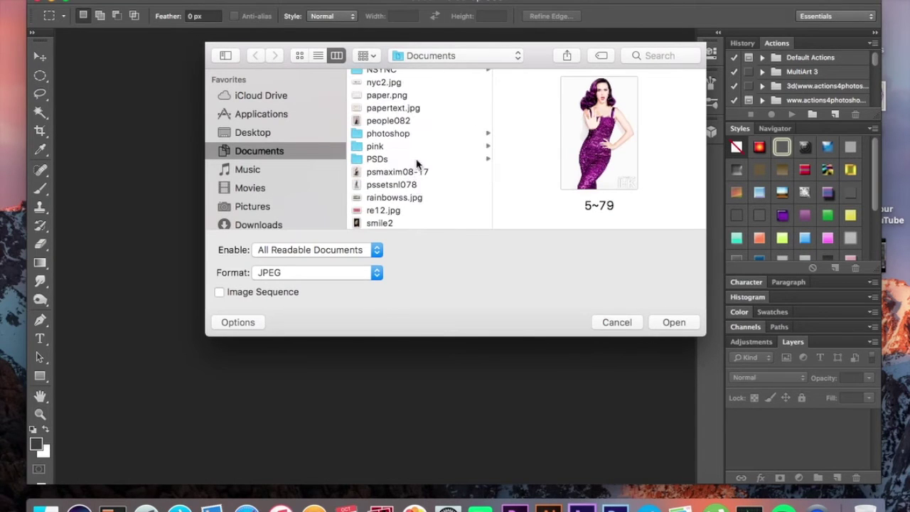
{"action": "left_click", "coordinate": [674, 322]}
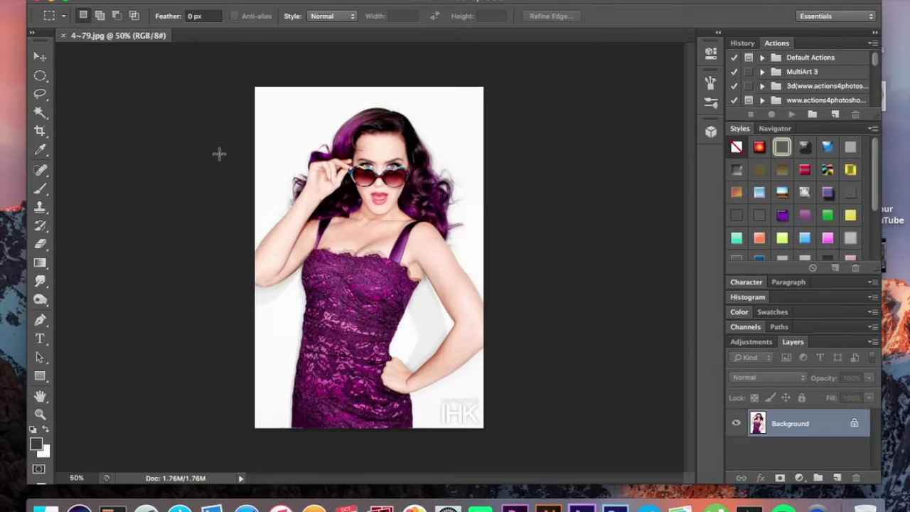
Open bright_texture_by_bakachasity-d4vikt9.jpg from the Textures folder.
{"action": "key", "text": "ctrl+o"}
{"action": "key", "text": "v"}
{"action": "key", "text": "Right"}
{"action": "key", "text": "Down"}
{"action": "key", "text": "Down"}
{"action": "key", "text": "Down"}
{"action": "key", "text": "Down"}
{"action": "key", "text": "Down"}
{"action": "key", "text": "Down"}
{"action": "key", "text": "Down"}
{"action": "key", "text": "Down"}
{"action": "key", "text": "Down"}
{"action": "key", "text": "Down"}
{"action": "key", "text": "Down"}
{"action": "key", "text": "Left"}
{"action": "key", "text": "t"}
{"action": "key", "text": "Right"}
{"action": "key", "text": "Down"}
{"action": "key", "text": "Down"}
{"action": "key", "text": "Down"}
{"action": "key", "text": "Down"}
{"action": "key", "text": "Down"}
{"action": "key", "text": "Down"}
{"action": "key", "text": "Down"}
{"action": "key", "text": "Down"}
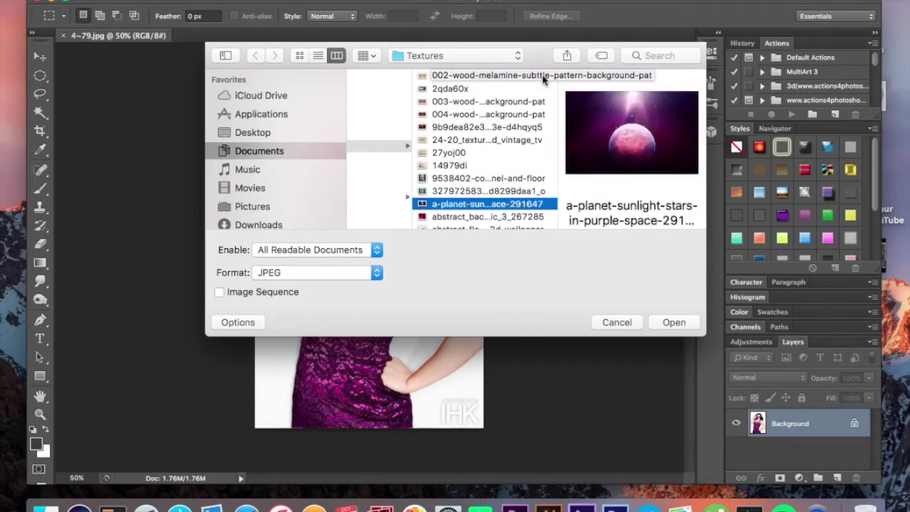
{"action": "key", "text": "Down"}
{"action": "key", "text": "Down"}
{"action": "key", "text": "Down"}
{"action": "key", "text": "Down"}
{"action": "key", "text": "Down"}
{"action": "key", "text": "Return"}
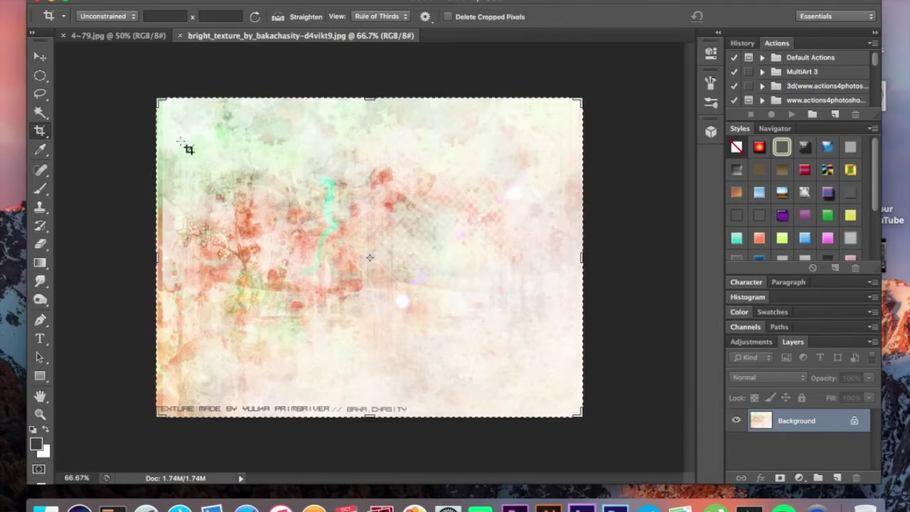
Resize the bright texture to 550 px wide and view it at 100%.
{"action": "key", "text": "v"}
{"action": "key", "text": "ctrl+alt+i"}
{"action": "type", "text": "550"}
{"action": "key", "text": "Return"}
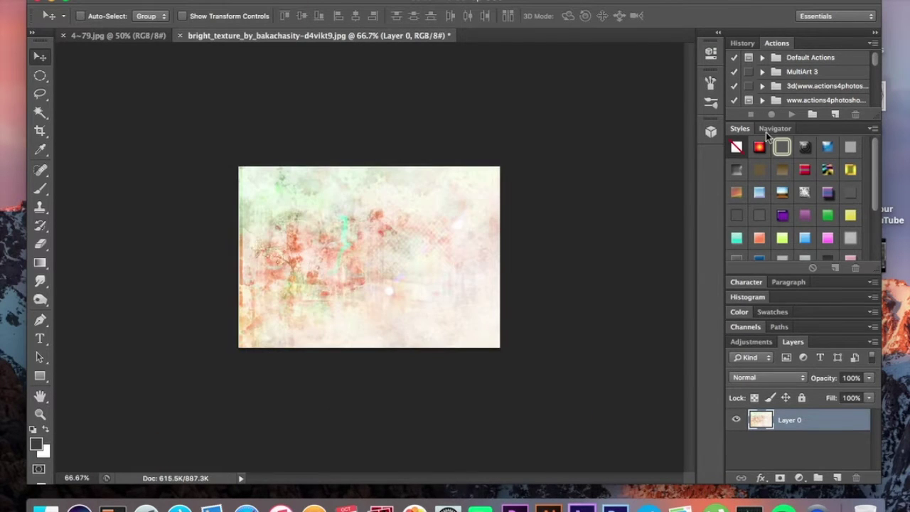
{"action": "left_click", "coordinate": [775, 129]}
{"action": "key", "text": "ctrl+plus"}
Copy the whole purple-dress photo and close it without saving.
{"action": "left_click", "coordinate": [114, 35]}
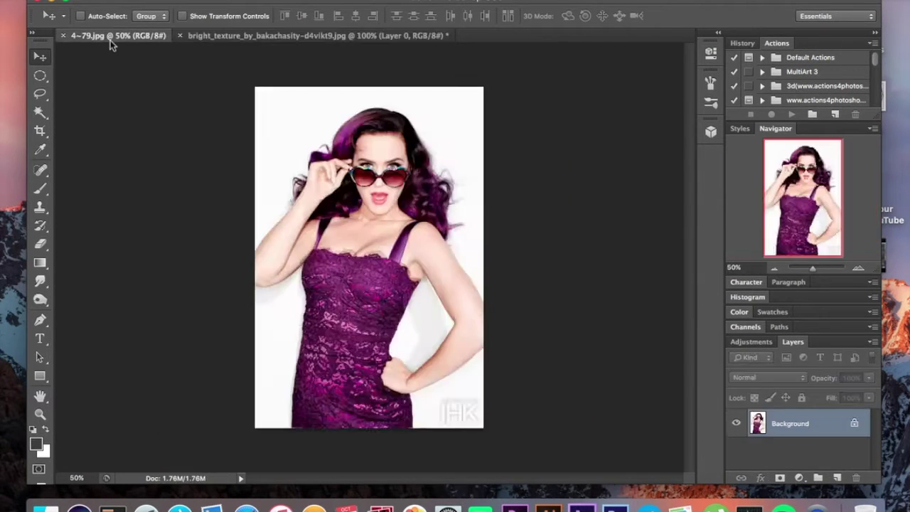
{"action": "key", "text": "ctrl+a"}
{"action": "key", "text": "ctrl+c"}
{"action": "key", "text": "ctrl+w"}
{"action": "left_click", "coordinate": [390, 181]}
Paste the photo onto the texture, scale it to about 45%, and test blend modes.
{"action": "key", "text": "ctrl+v"}
{"action": "key", "text": "ctrl+t"}
{"action": "key", "text": "ctrl+minus"}
{"action": "left_click_drag", "start_coordinate": [455, 437], "coordinate": [364, 313]}
{"action": "key", "text": "Return"}
{"action": "key", "text": "ctrl+plus"}
{"action": "key", "text": "ctrl+plus"}
{"action": "key", "text": "ctrl+plus"}
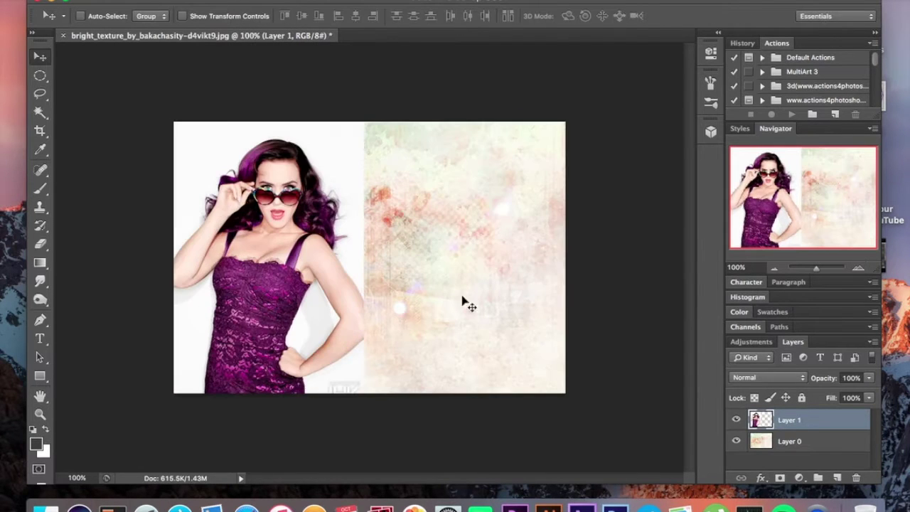
{"action": "left_click", "coordinate": [758, 462]}
{"action": "left_click", "coordinate": [757, 373]}
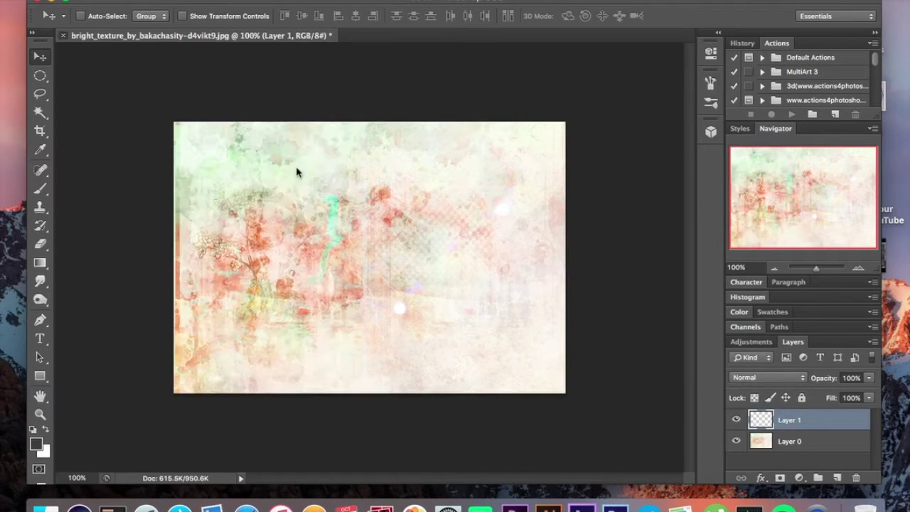
Begin opening another texture from the Textures folder.
{"action": "key", "text": "ctrl+v"}
{"action": "key", "text": "ctrl+o"}
{"action": "key", "text": "Down"}
{"action": "key", "text": "Down"}
{"action": "key", "text": "Down"}
{"action": "key", "text": "Down"}
{"action": "key", "text": "Down"}
{"action": "key", "text": "Down"}
{"action": "key", "text": "Down"}
{"action": "key", "text": "Down"}
{"action": "key", "text": "Down"}
{"action": "key", "text": "Down"}
{"action": "key", "text": "Down"}
{"action": "key", "text": "Down"}
{"action": "key", "text": "Down"}
{"action": "key", "text": "Down"}
Open the light_texture file and create a new blank document.
{"action": "key", "text": "Up"}
{"action": "key", "text": "Return"}
{"action": "key", "text": "ctrl+n"}
{"action": "key", "text": "Return"}
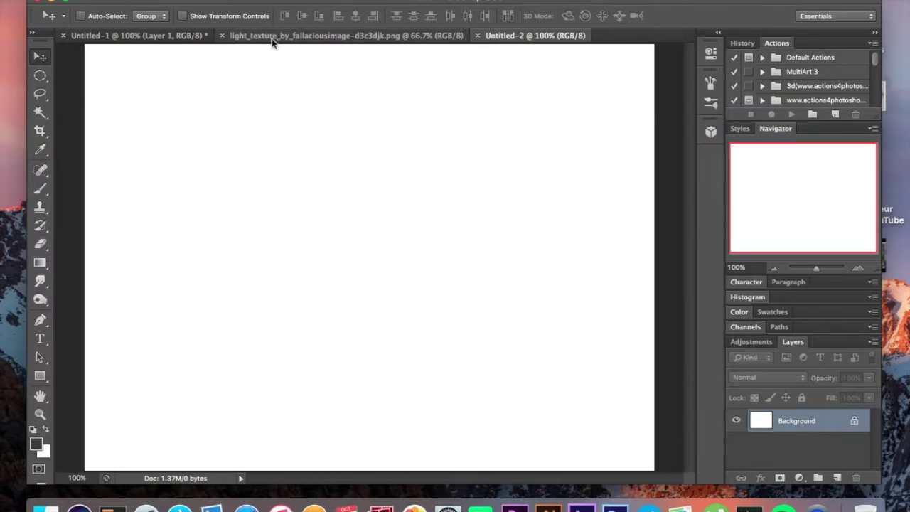
Copy the 27yoj00 texture into the new canvas as Layer 1.
{"action": "key", "text": "ctrl+o"}
{"action": "left_click", "coordinate": [376, 150]}
{"action": "left_click", "coordinate": [673, 321]}
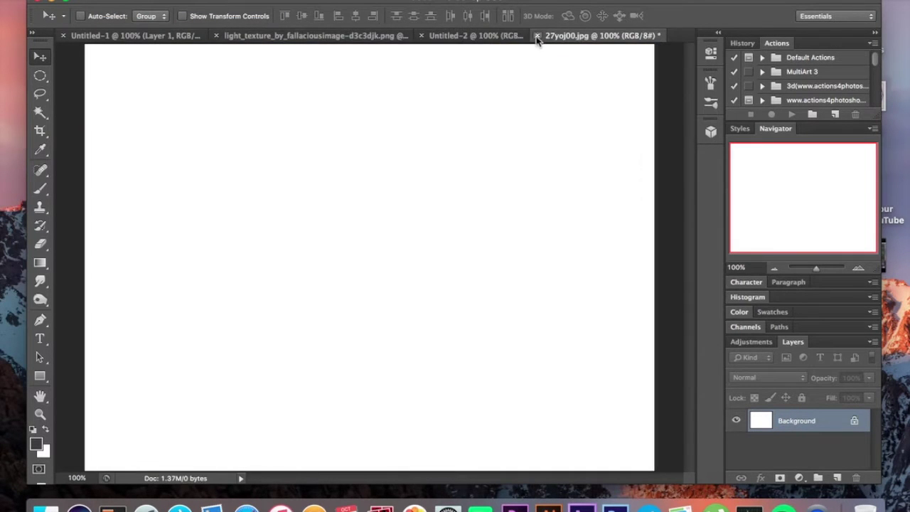
{"action": "key", "text": "ctrl+a"}
{"action": "key", "text": "ctrl+c"}
{"action": "key", "text": "ctrl+w"}
{"action": "key", "text": "ctrl+v"}
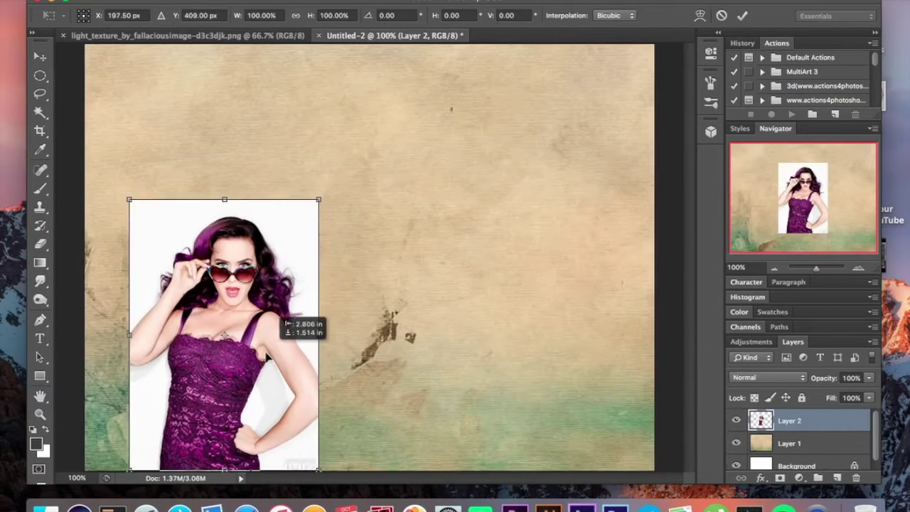
Set the woman layer to Multiply, move it lower right, and flip it horizontally.
{"action": "left_click", "coordinate": [751, 413]}
{"action": "key", "text": "ctrl+t"}
{"action": "mouse_move", "coordinate": [224, 352]}
{"action": "left_mouse_down"}
{"action": "mouse_move", "coordinate": [619, 315]}
{"action": "mouse_move", "coordinate": [620, 326]}
{"action": "left_mouse_up"}
{"action": "key", "text": "Return"}
{"action": "right_click", "coordinate": [498, 285]}
{"action": "left_click", "coordinate": [541, 470]}
{"action": "key", "text": "Return"}
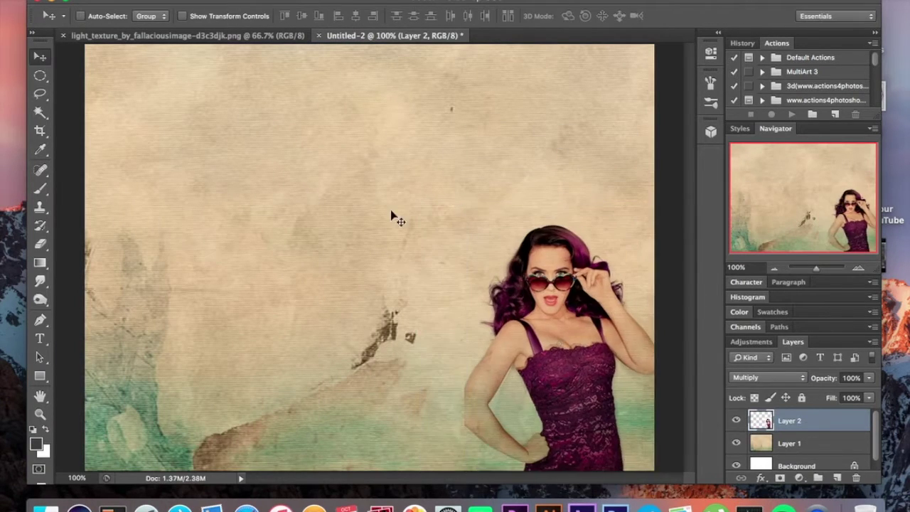
Paste the pink light_texture image into the collage, shrunk into the lower right.
{"action": "left_click", "coordinate": [185, 35]}
{"action": "key", "text": "ctrl+w"}
{"action": "key", "text": "ctrl+v"}
{"action": "key", "text": "ctrl+t"}
{"action": "left_click_drag", "start_coordinate": [85, 44], "coordinate": [271, 215]}
{"action": "key", "text": "Return"}
Try Screen blending on the pink layer, delete it, and open 5~79.jpg.
{"action": "left_click", "coordinate": [768, 378]}
{"action": "left_click", "coordinate": [757, 367]}
{"action": "key", "text": "shift+plus"}
{"action": "key", "text": "shift+plus"}
{"action": "key", "text": "shift+plus"}
{"action": "key", "text": "BackSpace"}
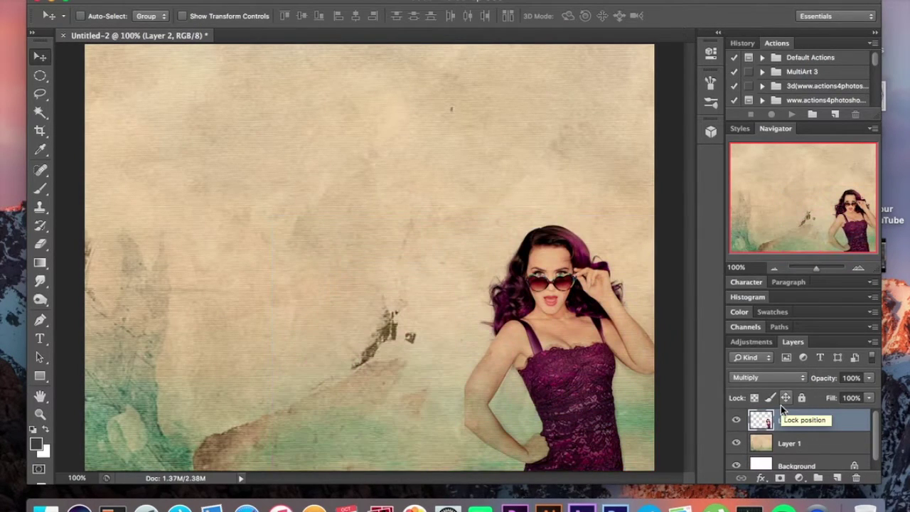
{"action": "key", "text": "ctrl+o"}
{"action": "double_click", "coordinate": [378, 89]}
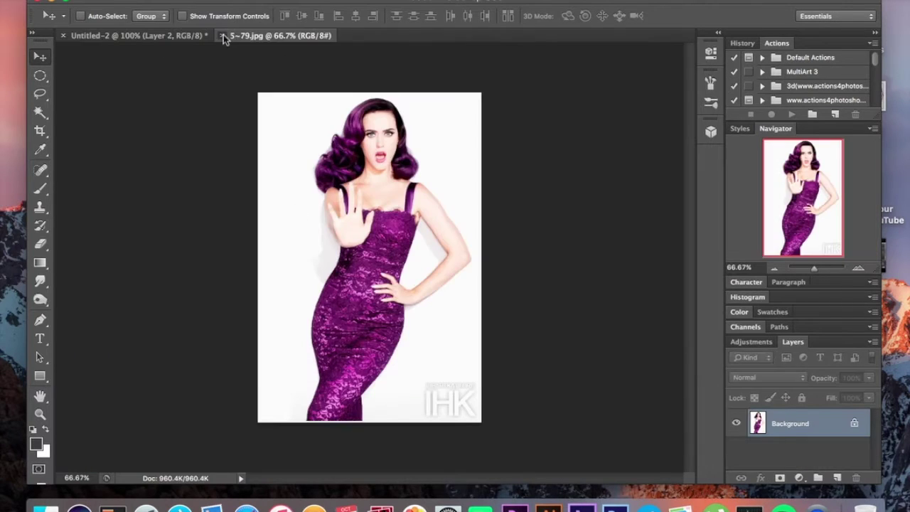
Close 5~79.jpg and open the 02.jpg blue-dress photo.
{"action": "left_click", "coordinate": [223, 36]}
{"action": "key", "text": "ctrl+o"}
{"action": "scroll", "coordinate": [401, 188], "scroll_direction": "down", "scroll_amount": 5}
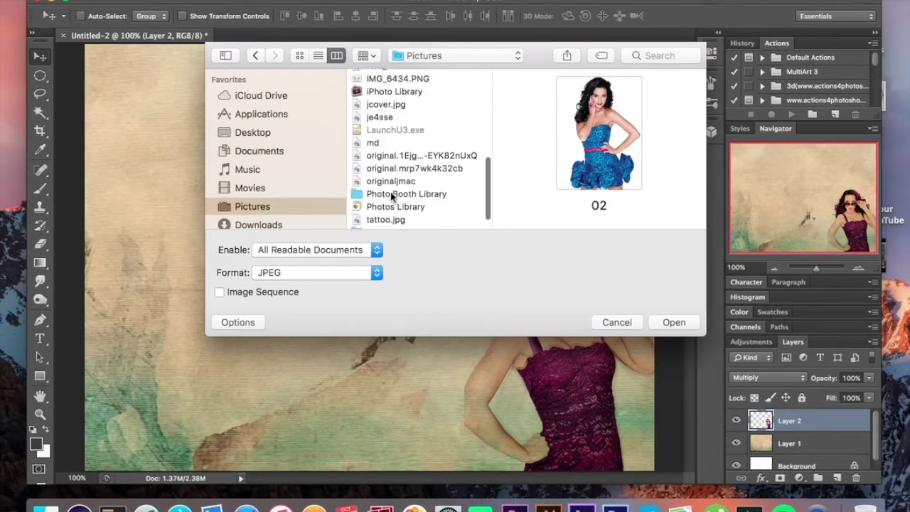
{"action": "key", "text": "Return"}
Magic-erase the white background of 02.jpg and paste the cut-out woman into the collage.
{"action": "key", "text": "e"}
{"action": "left_click", "coordinate": [259, 273]}
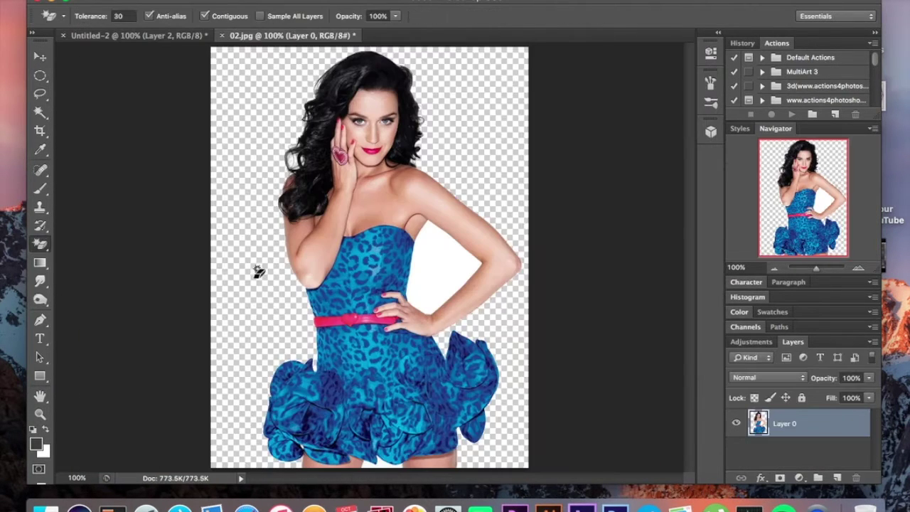
{"action": "key", "text": "ctrl+a"}
{"action": "key", "text": "ctrl+x"}
{"action": "key", "text": "ctrl+w"}
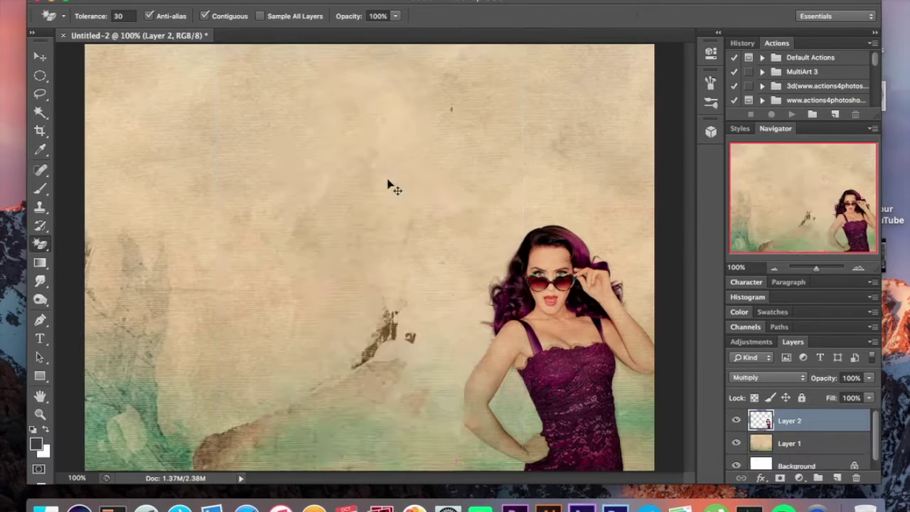
{"action": "key", "text": "ctrl+v"}
{"action": "key", "text": "ctrl+t"}
{"action": "left_click_drag", "start_coordinate": [361, 333], "coordinate": [349, 346]}
Delete the purple-dress layer, set the blue-dress woman to Multiply, and move her right.
{"action": "key", "text": "BackSpace"}
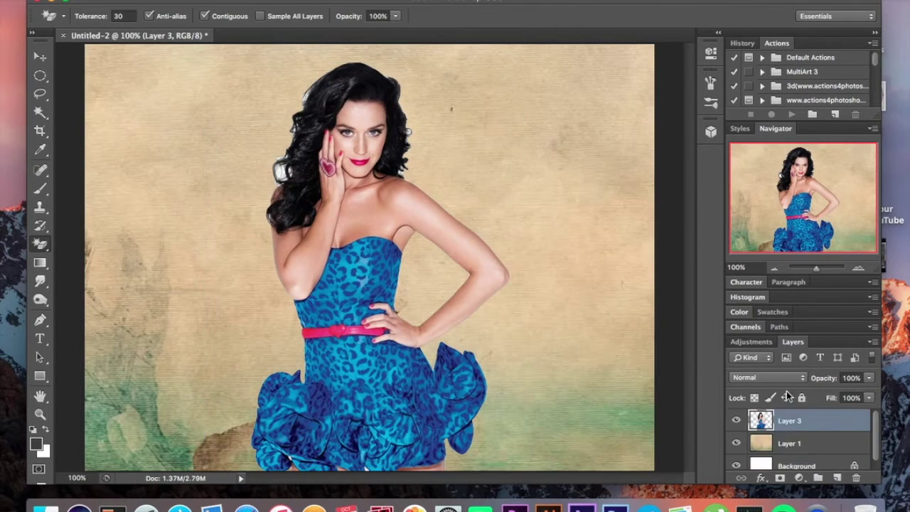
{"action": "left_click", "coordinate": [768, 377]}
{"action": "left_click", "coordinate": [774, 419]}
{"action": "key", "text": "ctrl+t"}
{"action": "left_click_drag", "start_coordinate": [258, 287], "coordinate": [402, 283]}
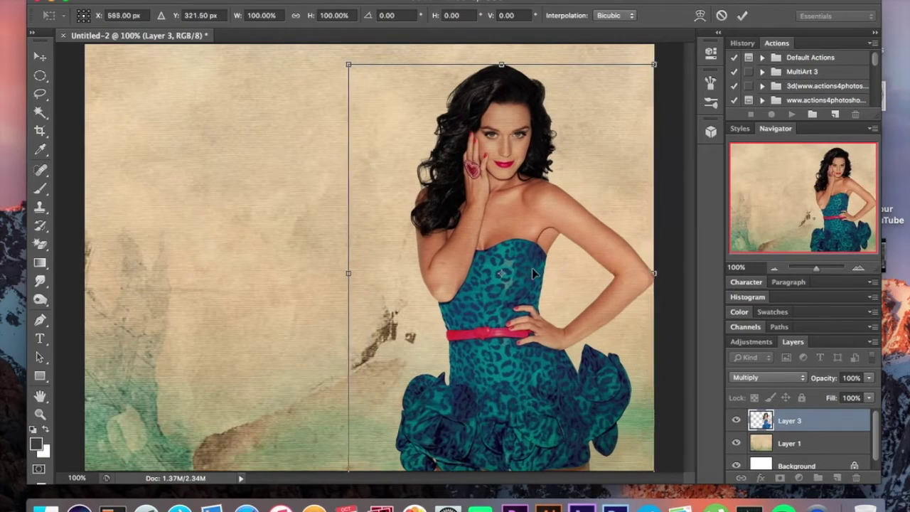
{"action": "key", "text": "Return"}
{"action": "key", "text": "ctrl+o"}
{"action": "left_click", "coordinate": [289, 151]}
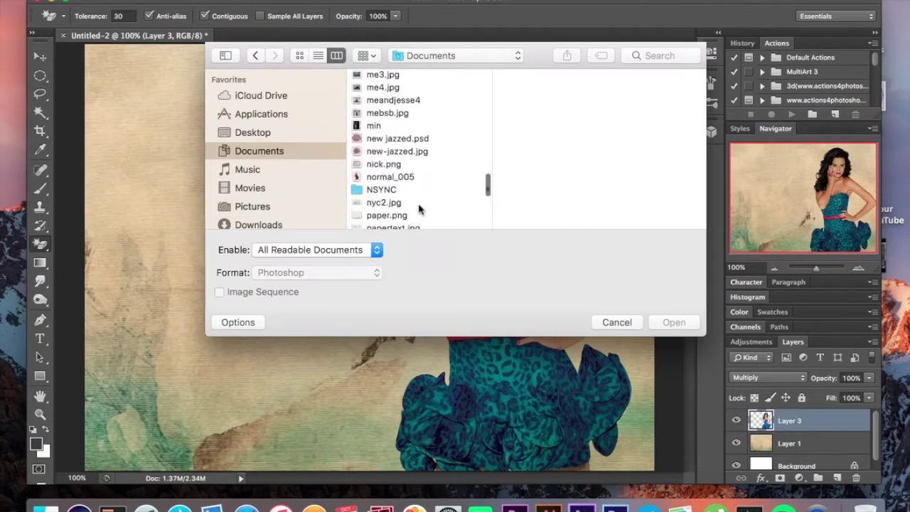
Place the blue-grey grunge texture from Textures into the collage as Layer 4.
{"action": "left_click", "coordinate": [387, 146]}
{"action": "left_click", "coordinate": [462, 190]}
{"action": "double_click", "coordinate": [462, 190]}
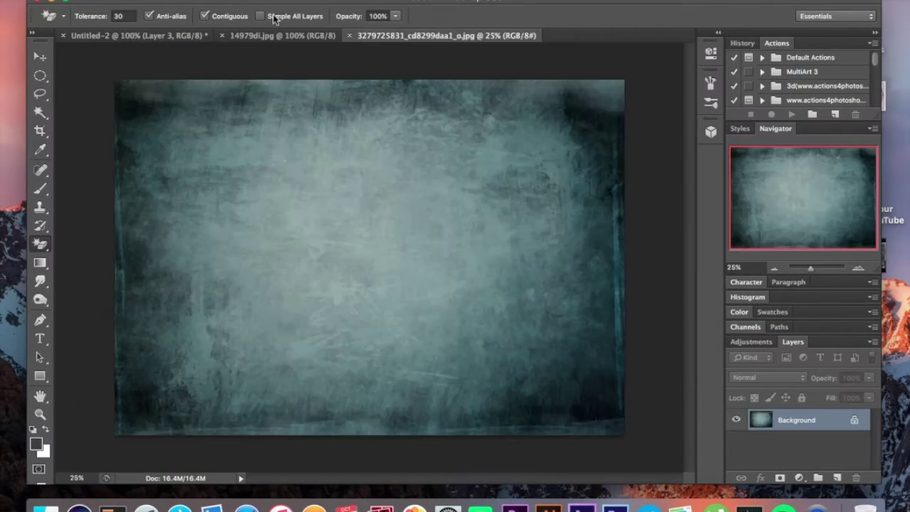
{"action": "key", "text": "Return"}
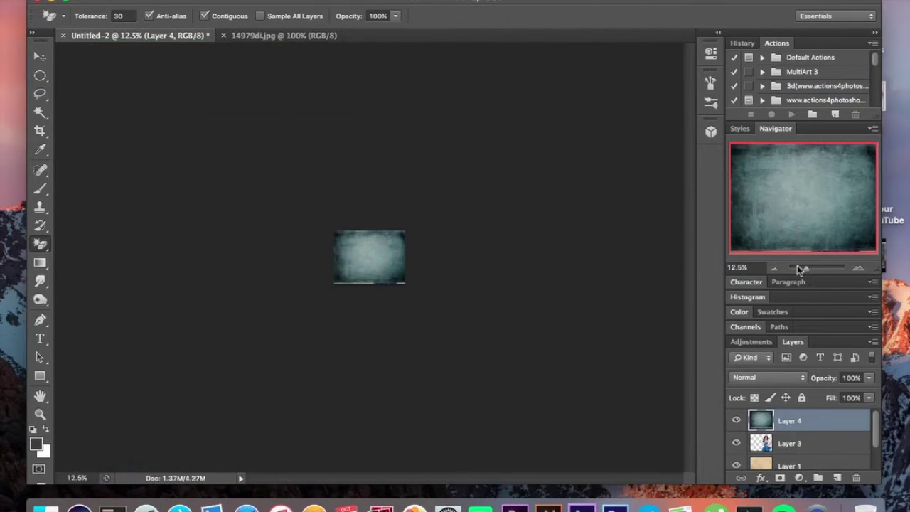
Try Darken and other blends on the texture, settling on Screen.
{"action": "left_click", "coordinate": [859, 269]}
{"action": "key", "text": "shift+alt+k"}
{"action": "left_click", "coordinate": [859, 270]}
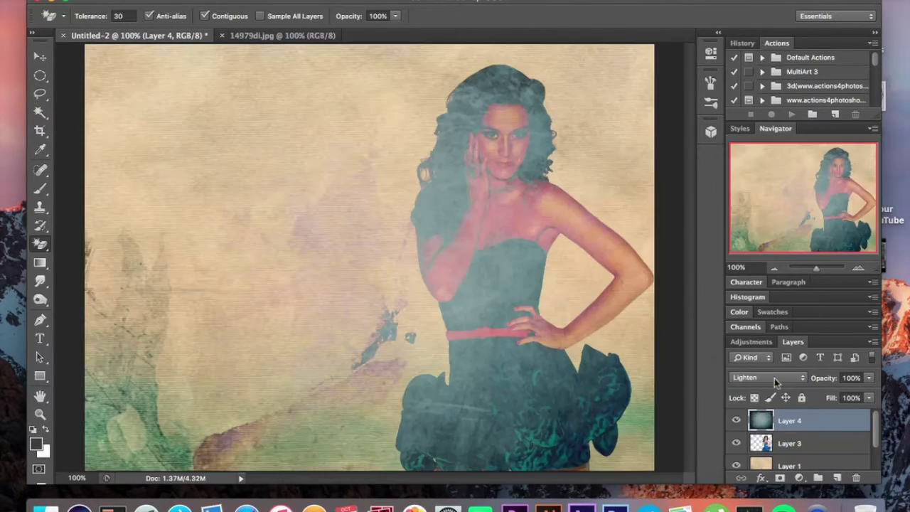
{"action": "left_click", "coordinate": [768, 378]}
{"action": "left_click", "coordinate": [762, 431]}
{"action": "left_click", "coordinate": [771, 378]}
{"action": "left_click", "coordinate": [746, 313]}
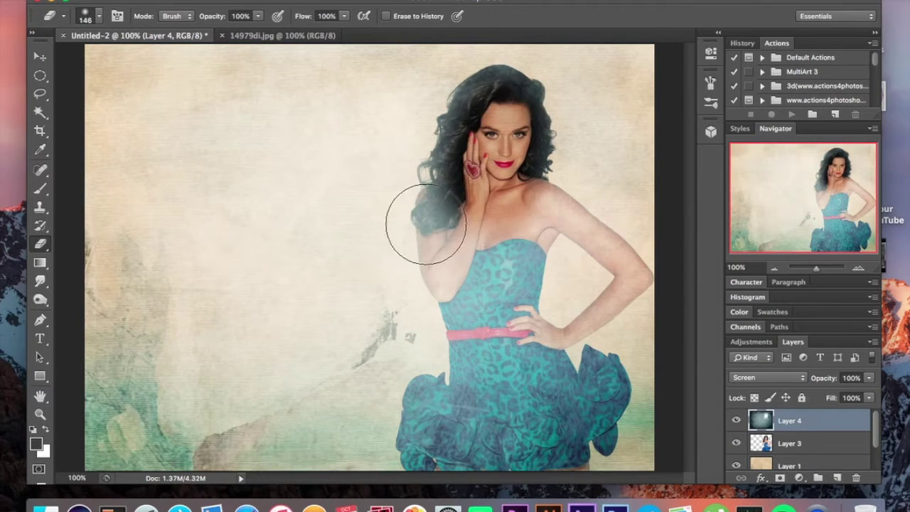
Undo the eraser stroke on the face, then duplicate the blue-dress woman layer to the top.
{"action": "left_click", "coordinate": [204, 24]}
{"action": "left_click", "coordinate": [99, 16]}
{"action": "key", "text": "Return"}
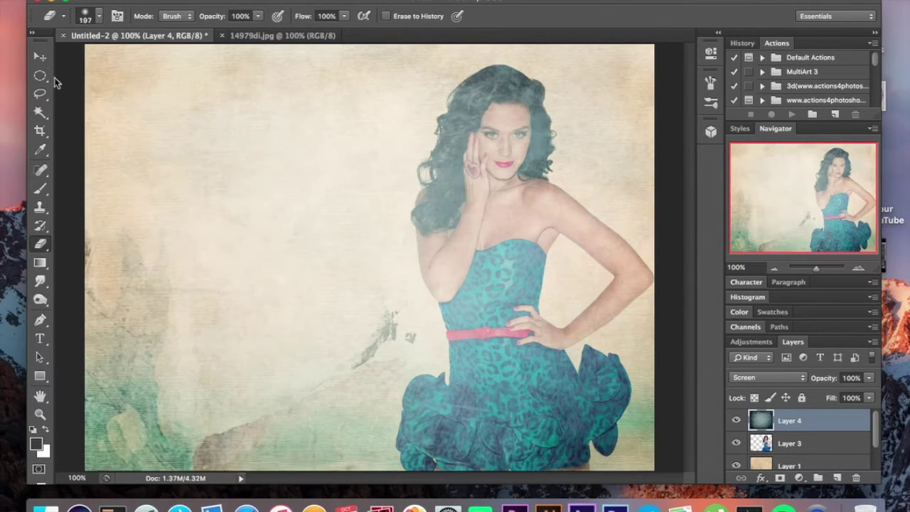
{"action": "key", "text": "ctrl+j"}
{"action": "key", "text": "ctrl+shift+bracketright"}
{"action": "key", "text": "ctrl+t"}
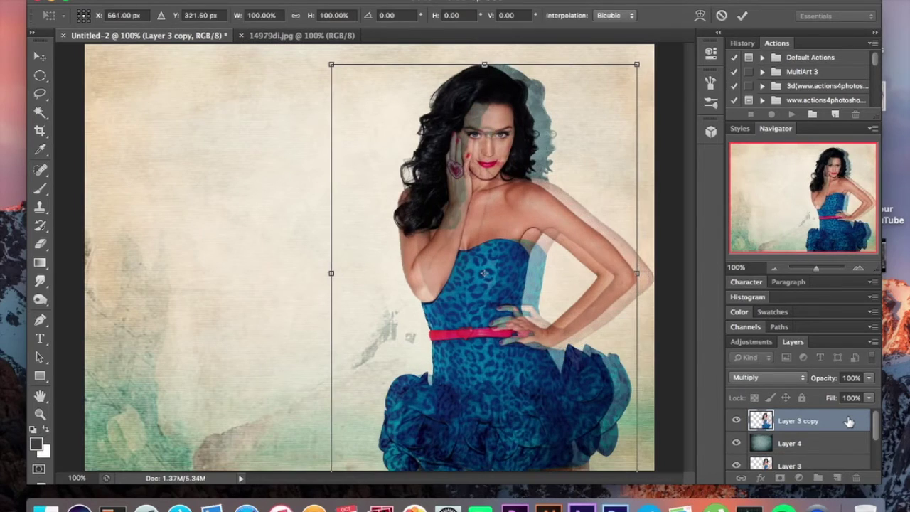
Cancel the transform, then bring the purple-dress photo 5~79.jpg into the collage.
{"action": "key", "text": "Escape"}
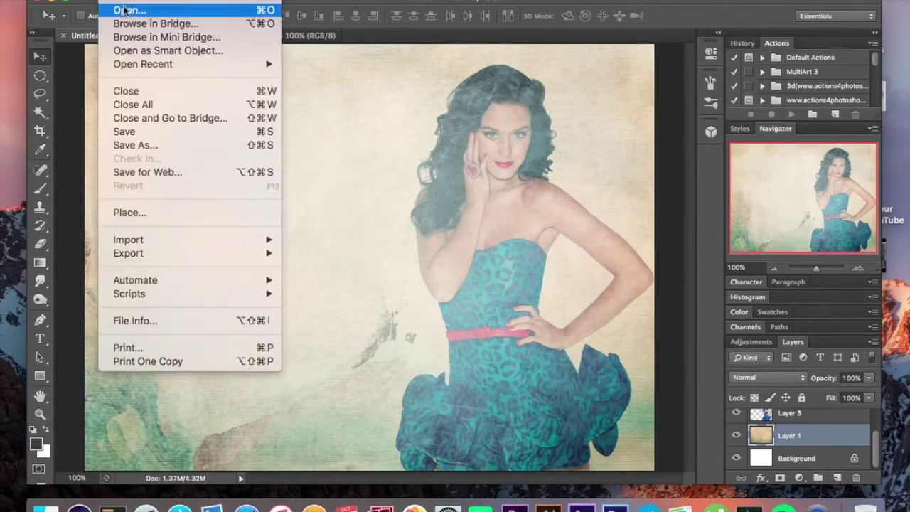
{"action": "left_click", "coordinate": [122, 6]}
{"action": "double_click", "coordinate": [409, 89]}
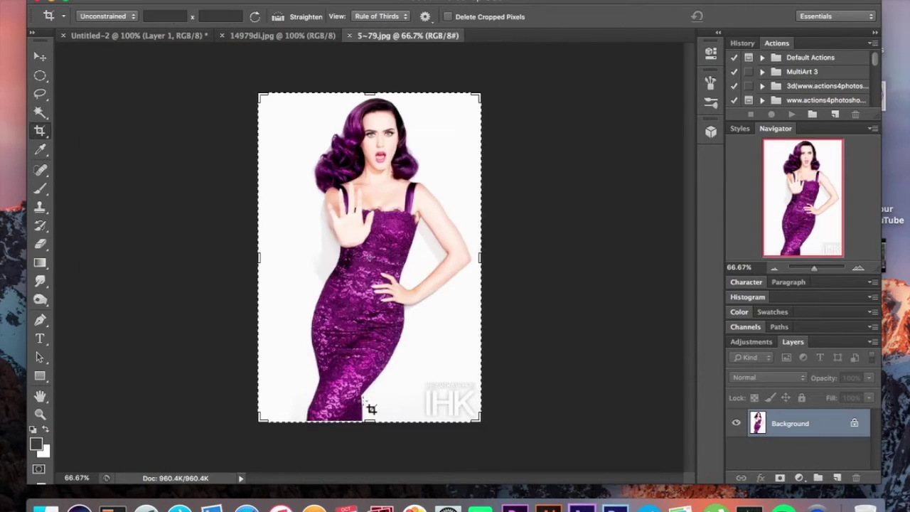
{"action": "key", "text": "ctrl+x"}
{"action": "key", "text": "ctrl+w"}
{"action": "key", "text": "ctrl+v"}
Move the pasted purple-dress photo to the left and set it to Multiply.
{"action": "key", "text": "ctrl+t"}
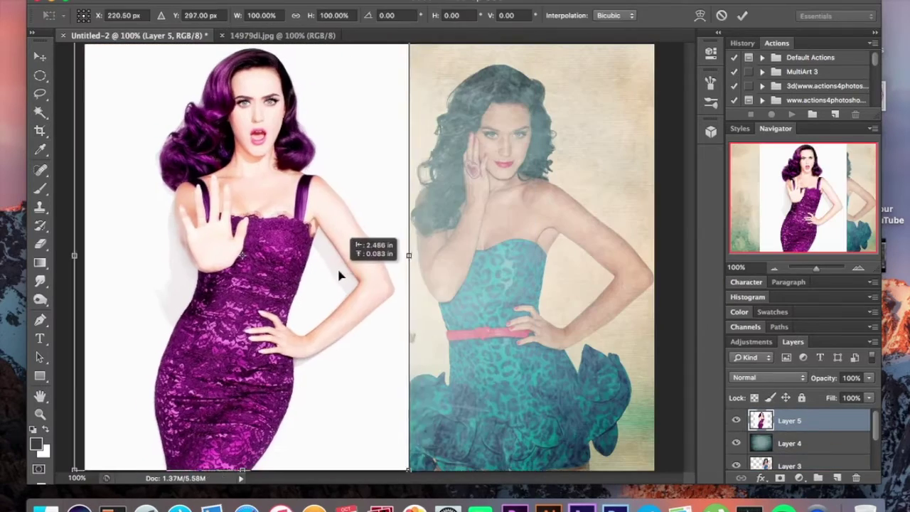
{"action": "left_click_drag", "start_coordinate": [339, 275], "coordinate": [278, 270]}
{"action": "key", "text": "Return"}
{"action": "key", "text": "c"}
{"action": "left_click", "coordinate": [768, 378]}
{"action": "left_click", "coordinate": [753, 404]}
Adjust the purple-dress photo's size and slide it further left.
{"action": "left_click_drag", "start_coordinate": [213, 256], "coordinate": [200, 213]}
{"action": "left_click_drag", "start_coordinate": [349, 44], "coordinate": [203, 220]}
{"action": "mouse_move", "coordinate": [148, 309]}
{"action": "left_mouse_down"}
{"action": "mouse_move", "coordinate": [389, 318]}
{"action": "mouse_move", "coordinate": [312, 339]}
{"action": "left_mouse_up"}
{"action": "key", "text": "Escape"}
{"action": "key", "text": "ctrl+t"}
{"action": "mouse_move", "coordinate": [211, 221]}
{"action": "left_mouse_down"}
{"action": "mouse_move", "coordinate": [296, 229]}
{"action": "mouse_move", "coordinate": [183, 242]}
{"action": "left_mouse_up"}
Browse the Textures folder and pick the 27yoj00 texture.
{"action": "key", "text": "ctrl+o"}
{"action": "scroll", "coordinate": [419, 142], "scroll_direction": "down", "scroll_amount": 10}
{"action": "scroll", "coordinate": [419, 142], "scroll_direction": "down", "scroll_amount": 10}
{"action": "left_click", "coordinate": [455, 146]}
{"action": "left_click", "coordinate": [562, 204]}
{"action": "left_click", "coordinate": [530, 152]}
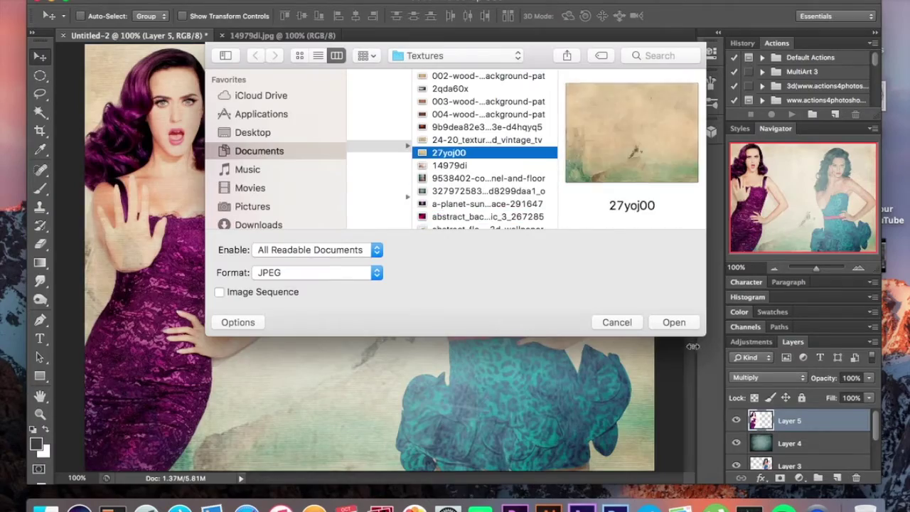
Add the 27yoj00 texture as a layer, browse blend modes, and erase it over the right woman.
{"action": "key", "text": "Return"}
{"action": "left_click", "coordinate": [768, 378]}
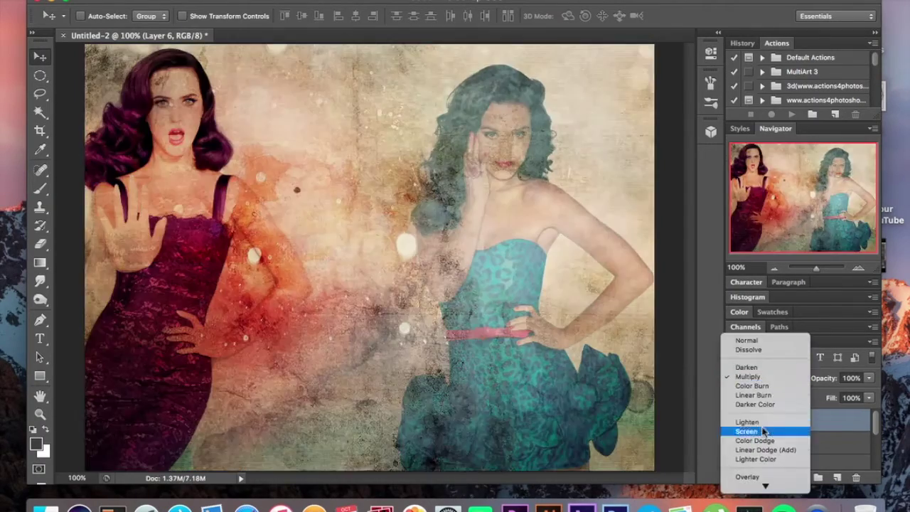
{"action": "scroll", "coordinate": [768, 378], "scroll_direction": "down", "scroll_amount": 10}
{"action": "scroll", "coordinate": [769, 377], "scroll_direction": "down", "scroll_amount": 1}
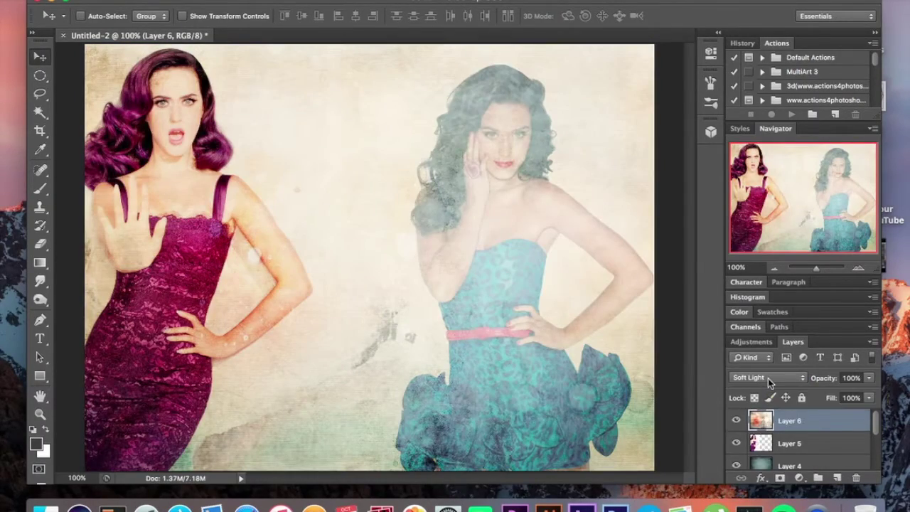
{"action": "key", "text": "e"}
{"action": "mouse_move", "coordinate": [512, 100]}
{"action": "left_mouse_down"}
{"action": "mouse_move", "coordinate": [464, 153]}
{"action": "mouse_move", "coordinate": [569, 219]}
{"action": "mouse_move", "coordinate": [414, 224]}
{"action": "left_mouse_up"}
Add a dark grunge texture over the collage and change its blend mode.
{"action": "key", "text": "Down"}
{"action": "key", "text": "Down"}
{"action": "key", "text": "Down"}
{"action": "key", "text": "Down"}
{"action": "key", "text": "Down"}
{"action": "key", "text": "Down"}
{"action": "key", "text": "Down"}
{"action": "key", "text": "Down"}
{"action": "key", "text": "Down"}
{"action": "key", "text": "Down"}
{"action": "key", "text": "Down"}
{"action": "key", "text": "Down"}
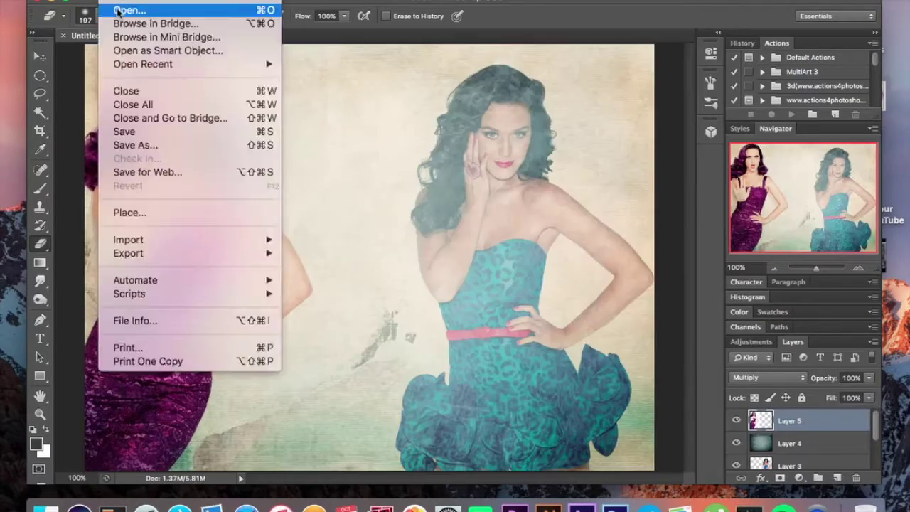
{"action": "left_click", "coordinate": [125, 10]}
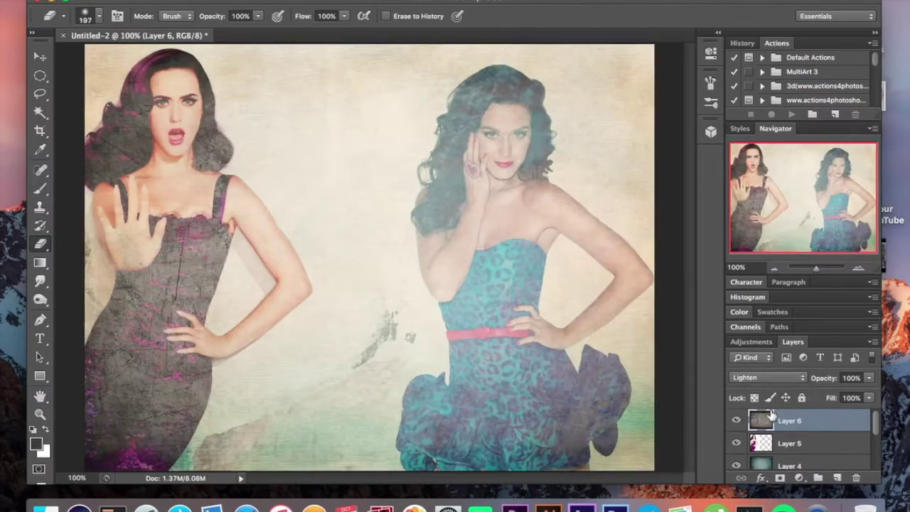
{"action": "left_click", "coordinate": [768, 377]}
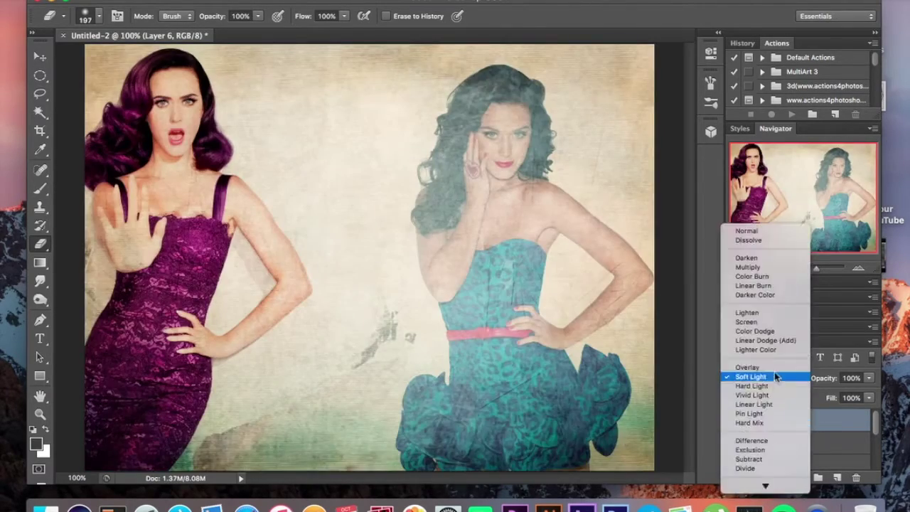
{"action": "left_click", "coordinate": [774, 372]}
Add a Gradient Map adjustment layer blended in Overlay mode.
{"action": "left_click", "coordinate": [799, 478]}
{"action": "left_click", "coordinate": [825, 444]}
{"action": "left_click", "coordinate": [768, 377]}
{"action": "left_click", "coordinate": [764, 433]}
Browse the Gradient Editor presets, such as copper, and cancel without changing the gradient.
{"action": "left_click", "coordinate": [540, 91]}
{"action": "scroll", "coordinate": [662, 165], "scroll_direction": "down", "scroll_amount": 5}
{"action": "left_click", "coordinate": [661, 165]}
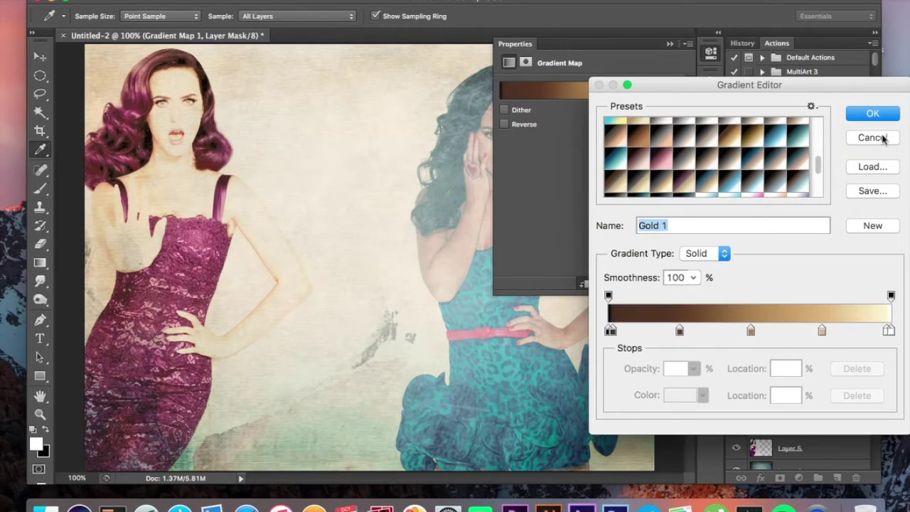
{"action": "left_click", "coordinate": [882, 139]}
{"action": "left_click", "coordinate": [601, 92]}
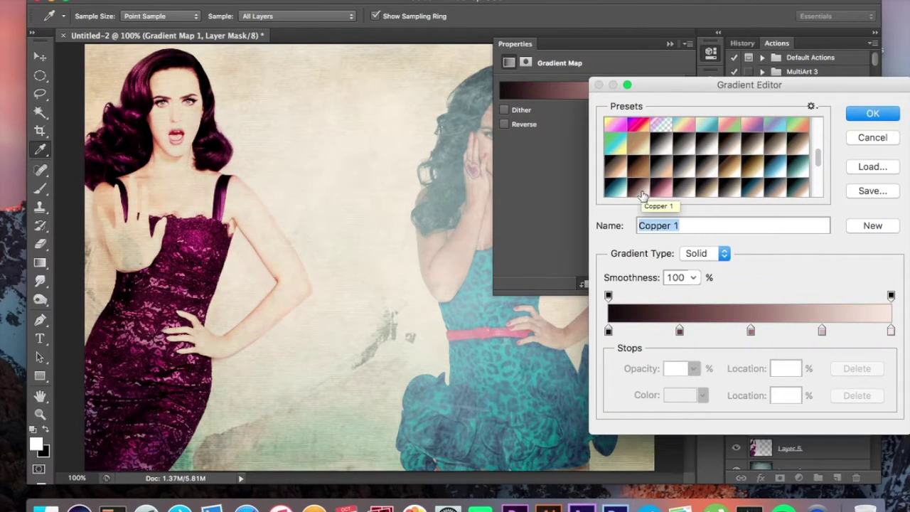
{"action": "key", "text": "Escape"}
{"action": "key", "text": "e"}
Open the sunglasses photo 4~79 from the Documents folder.
{"action": "left_click", "coordinate": [107, 2]}
{"action": "left_click", "coordinate": [117, 4]}
{"action": "double_click", "coordinate": [377, 75]}
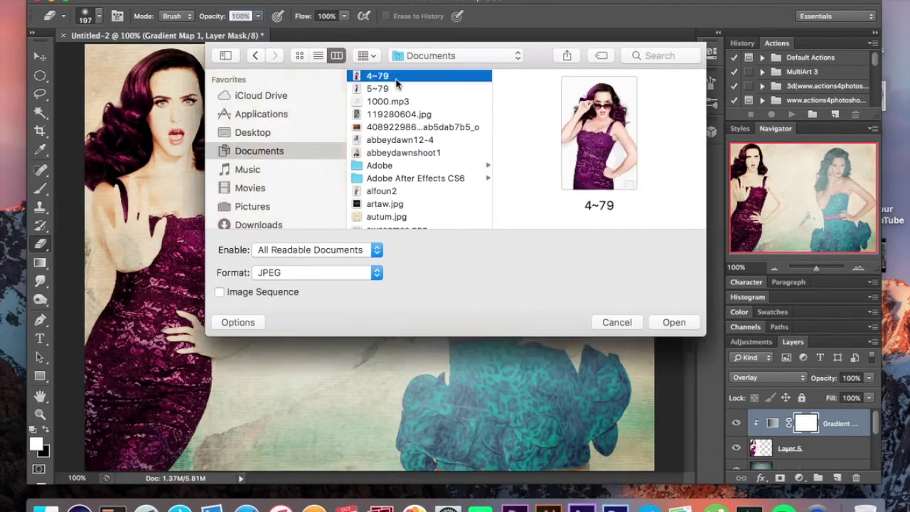
Paste the circular cut-out of the photo into the collage, shrunk and moved toward the top.
{"action": "key", "text": "ctrl+c"}
{"action": "key", "text": "ctrl+Tab"}
{"action": "key", "text": "ctrl+v"}
{"action": "key", "text": "ctrl+t"}
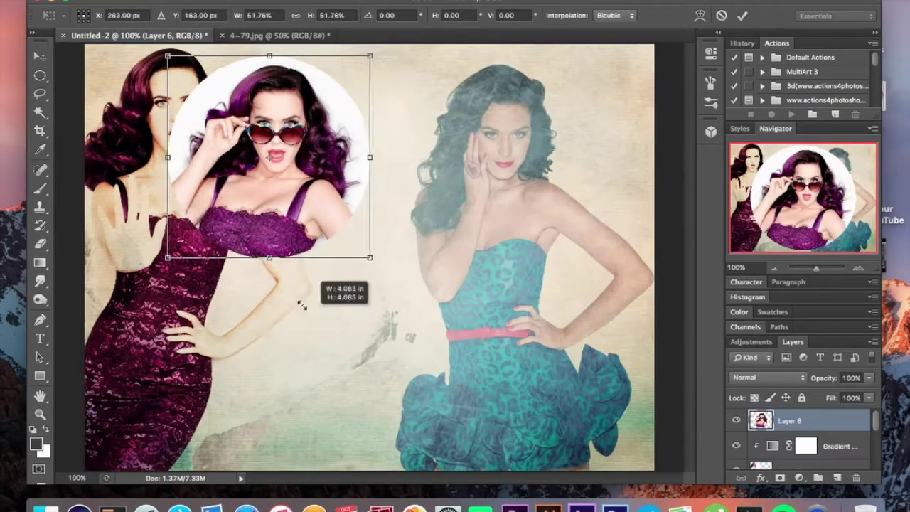
{"action": "left_click_drag", "start_coordinate": [370, 260], "coordinate": [396, 223]}
{"action": "key", "text": "Return"}
Give the circle layer a 10 px stroke in a colour sampled from the collage.
{"action": "double_click", "coordinate": [844, 426]}
{"action": "left_click", "coordinate": [505, 101]}
{"action": "left_click_drag", "start_coordinate": [649, 41], "coordinate": [655, 44]}
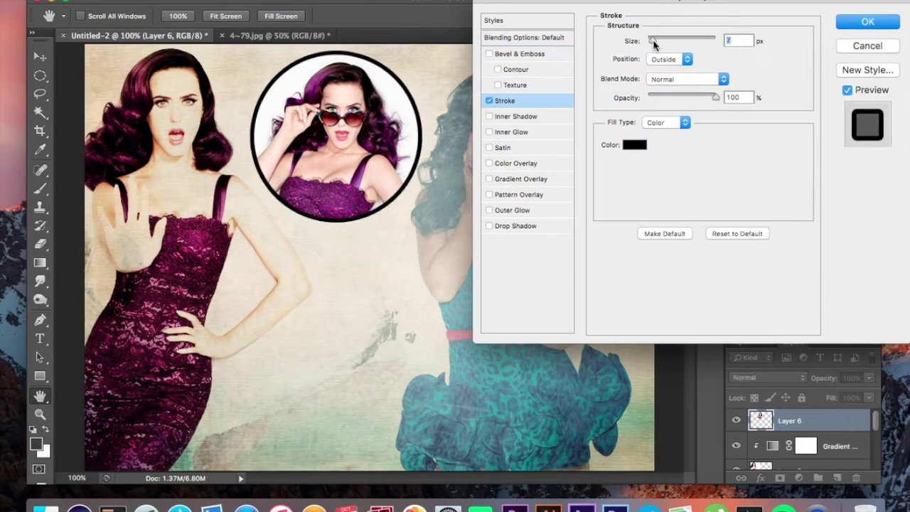
{"action": "left_click", "coordinate": [634, 144]}
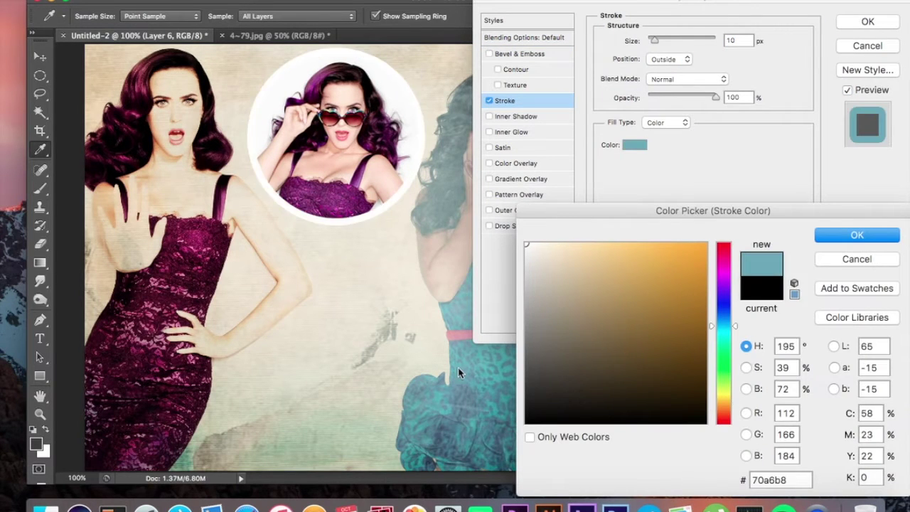
{"action": "left_click_drag", "start_coordinate": [457, 183], "coordinate": [392, 246]}
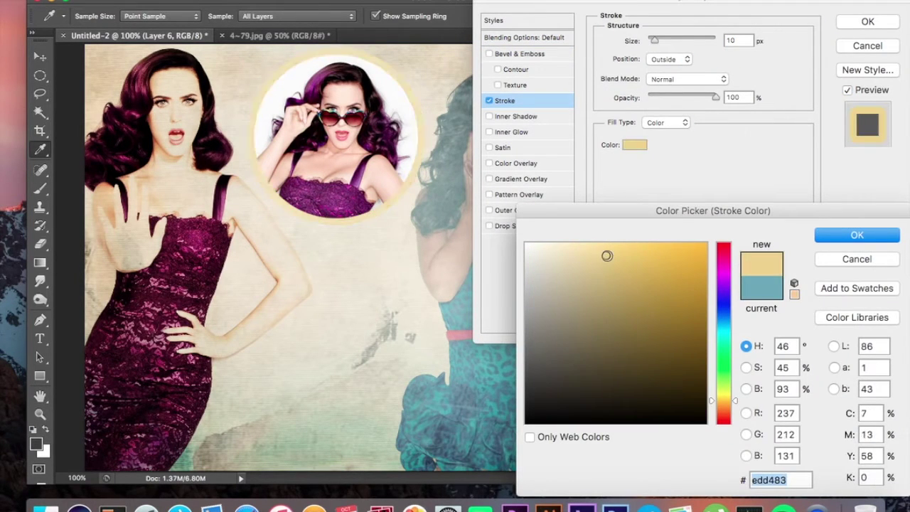
{"action": "key", "text": "Return"}
{"action": "key", "text": "Return"}
Shrink the ringed circle further and place it near the top.
{"action": "key", "text": "ctrl+t"}
{"action": "left_click_drag", "start_coordinate": [396, 205], "coordinate": [359, 187]}
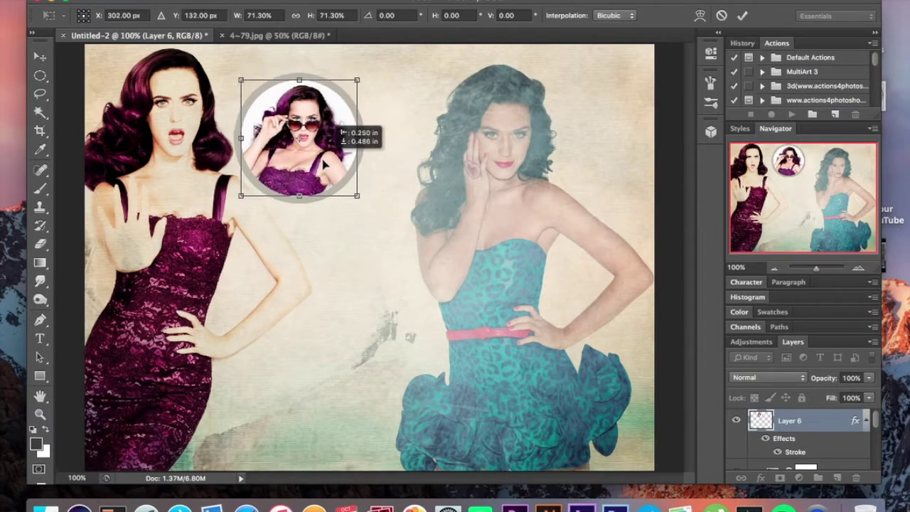
{"action": "key", "text": "Return"}
{"action": "key", "text": "m"}
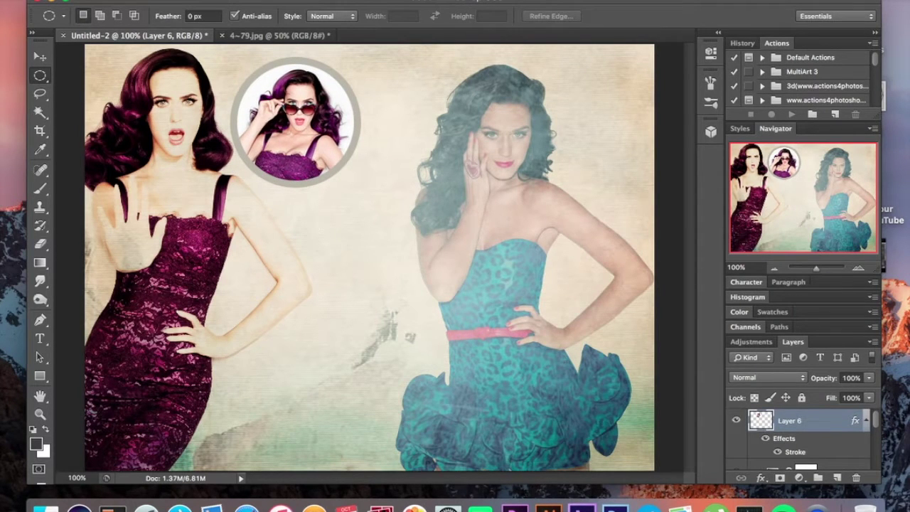
{"action": "left_click", "coordinate": [247, 509]}
Search Google Images for 'katy p' photoshoot pictures and scroll through the results.
{"action": "type", "text": "katy pe"}
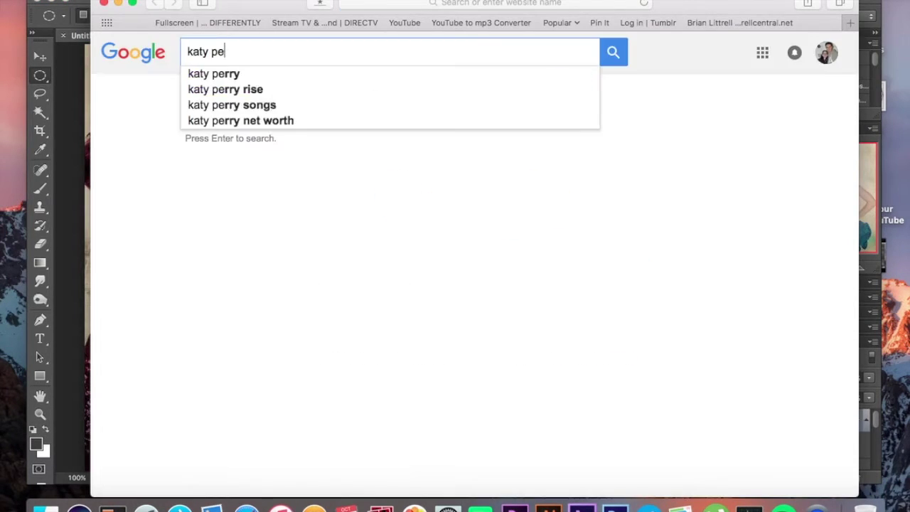
{"action": "scroll", "coordinate": [440, 414], "scroll_direction": "down", "scroll_amount": 3}
{"action": "scroll", "coordinate": [439, 415], "scroll_direction": "down", "scroll_amount": 5}
{"action": "scroll", "coordinate": [440, 414], "scroll_direction": "down", "scroll_amount": 2}
{"action": "scroll", "coordinate": [440, 414], "scroll_direction": "down", "scroll_amount": 3}
{"action": "scroll", "coordinate": [440, 415], "scroll_direction": "down", "scroll_amount": 5}
{"action": "scroll", "coordinate": [496, 192], "scroll_direction": "down", "scroll_amount": 3}
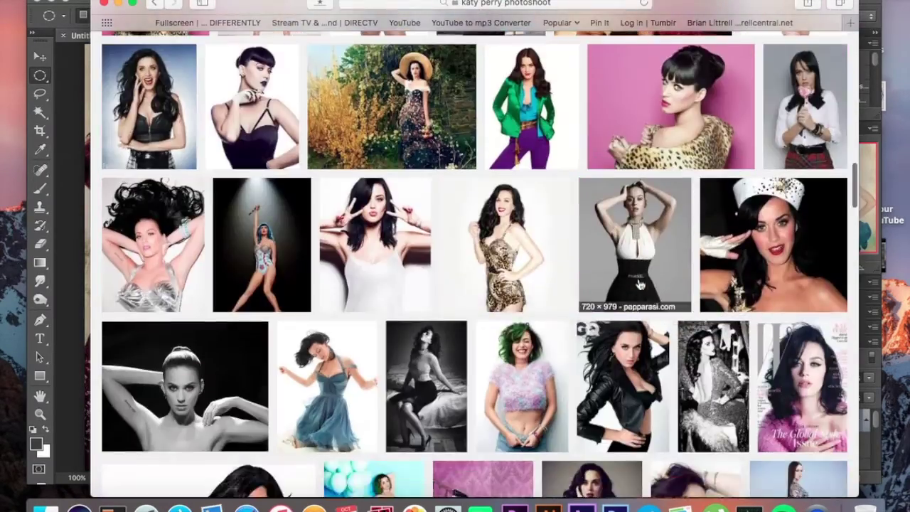
{"action": "scroll", "coordinate": [495, 193], "scroll_direction": "down", "scroll_amount": 2}
{"action": "scroll", "coordinate": [496, 193], "scroll_direction": "down", "scroll_amount": 5}
{"action": "scroll", "coordinate": [495, 193], "scroll_direction": "down", "scroll_amount": 5}
Preview several related photos, including the pink-top portrait, then close the preview.
{"action": "left_click", "coordinate": [604, 405]}
{"action": "left_click", "coordinate": [637, 390]}
{"action": "left_click", "coordinate": [573, 390]}
{"action": "left_click", "coordinate": [573, 327]}
{"action": "left_click", "coordinate": [703, 326]}
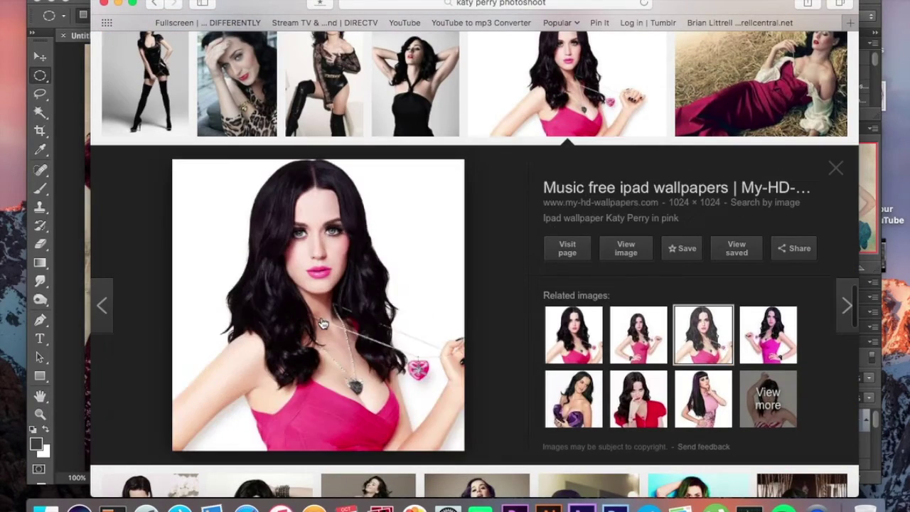
{"action": "left_click", "coordinate": [836, 169]}
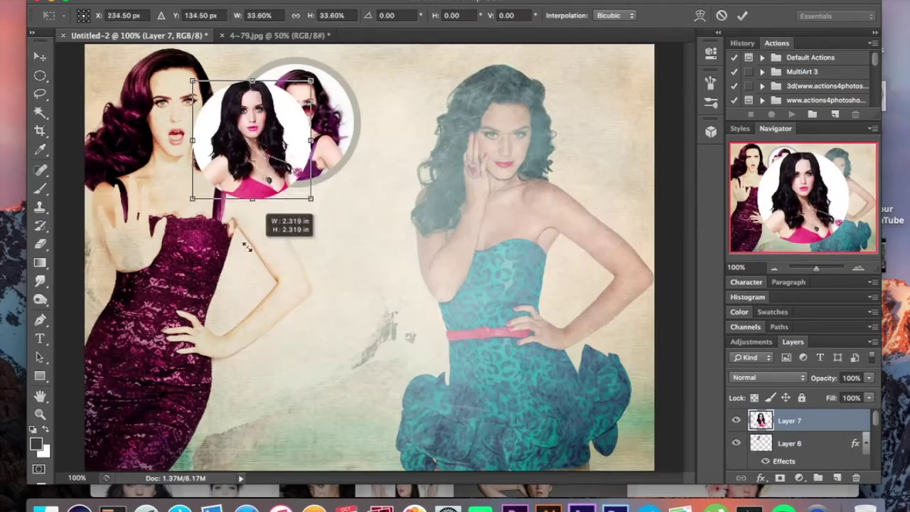
Give the new circle the same grey ring and hide the teal-dress woman's layer.
{"action": "left_click", "coordinate": [670, 233]}
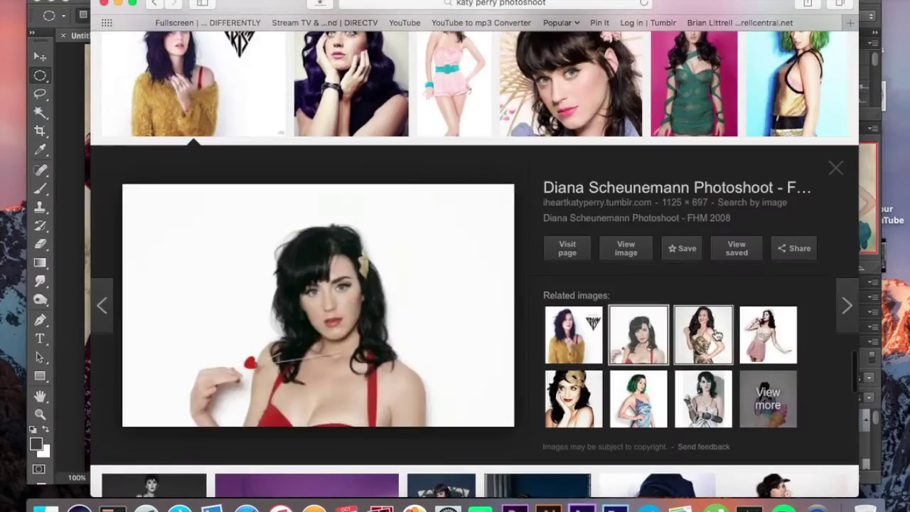
{"action": "left_click", "coordinate": [616, 508]}
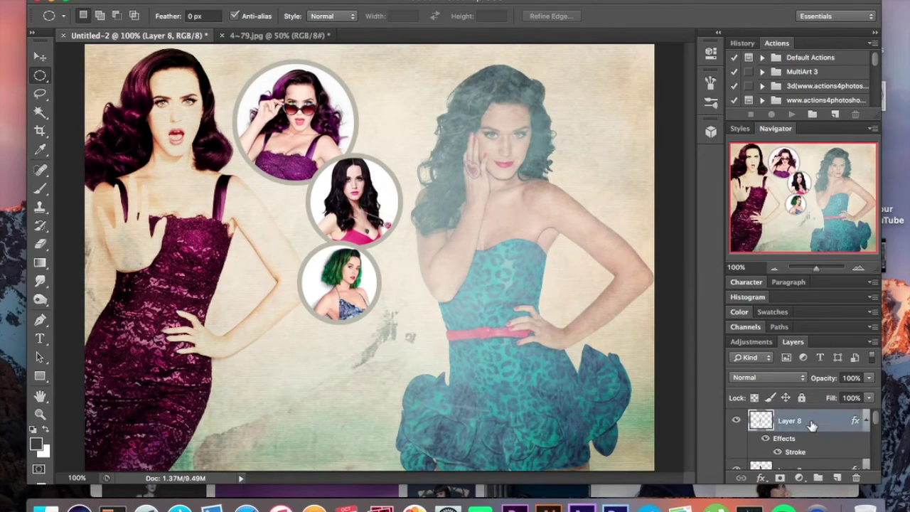
{"action": "scroll", "coordinate": [802, 445], "scroll_direction": "down", "scroll_amount": 5}
{"action": "left_click", "coordinate": [738, 437]}
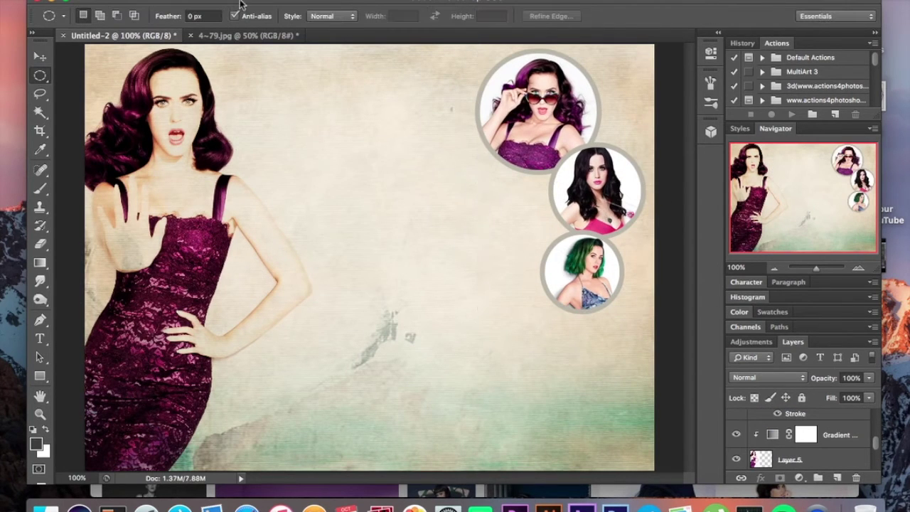
Place a dark banner rectangle across the lower middle, layered behind the purple-dress woman.
{"action": "key", "text": "v"}
{"action": "left_click_drag", "start_coordinate": [310, 334], "coordinate": [260, 334]}
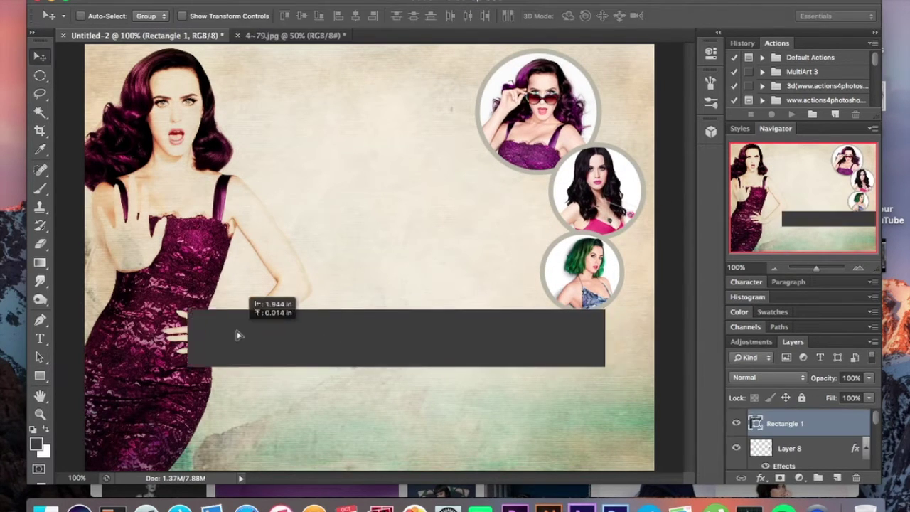
{"action": "key", "text": "Return"}
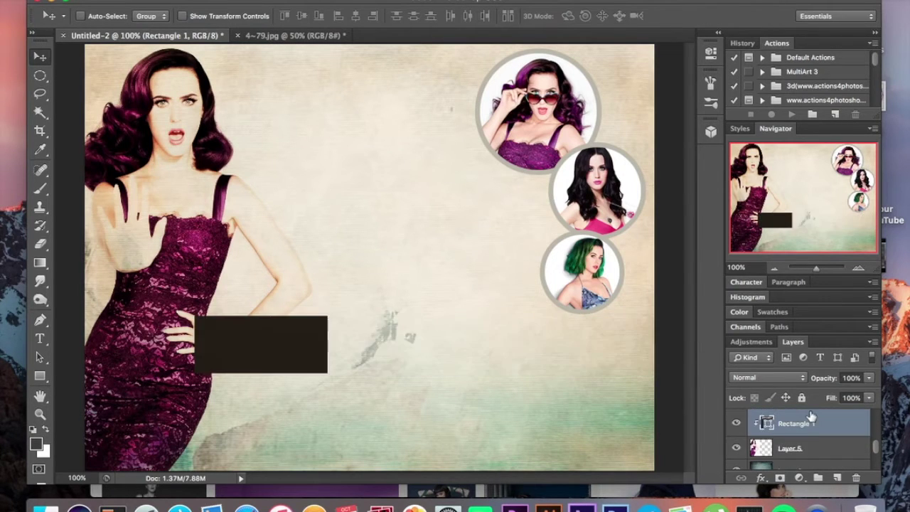
{"action": "mouse_move", "coordinate": [802, 432]}
{"action": "left_mouse_down"}
{"action": "mouse_move", "coordinate": [843, 427]}
{"action": "mouse_move", "coordinate": [843, 445]}
{"action": "left_mouse_up"}
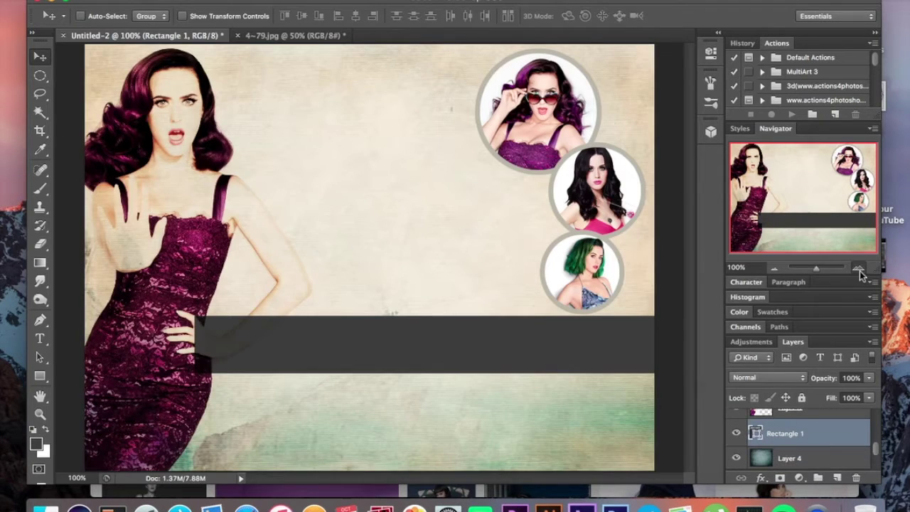
Zoom in on the woman's hip area and set up the Eraser brush size.
{"action": "key", "text": "ctrl+plus"}
{"action": "key", "text": "ctrl+plus"}
{"action": "key", "text": "e"}
{"action": "left_click", "coordinate": [86, 16]}
{"action": "key", "text": "Return"}
{"action": "left_click", "coordinate": [85, 15]}
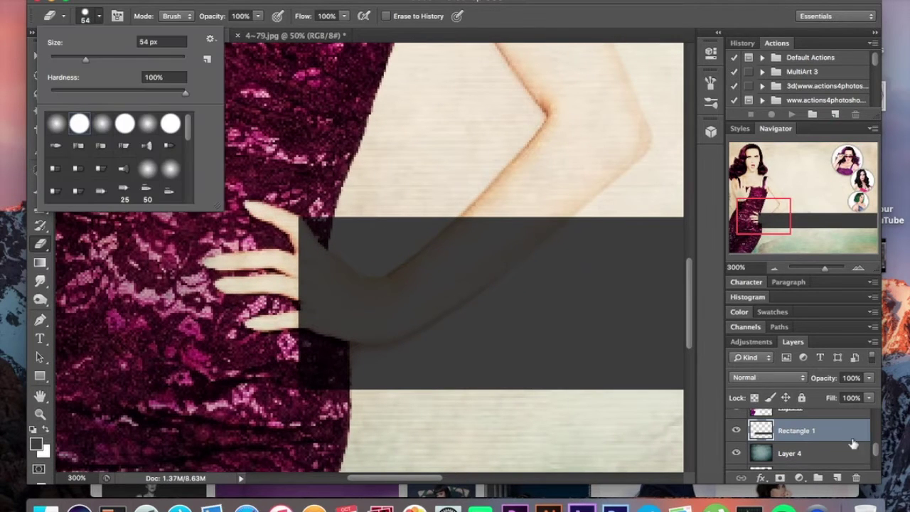
Erase the Rectangle 1 bar where it crosses the woman's arm and hand, then zoom back out.
{"action": "key", "text": "Return"}
{"action": "left_click_drag", "start_coordinate": [401, 247], "coordinate": [385, 250]}
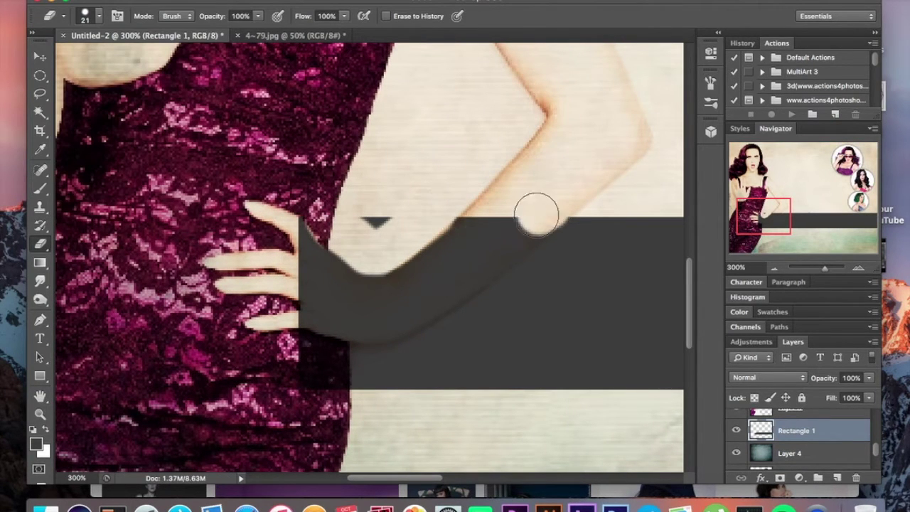
{"action": "scroll", "coordinate": [551, 206], "scroll_direction": "up", "scroll_amount": 3}
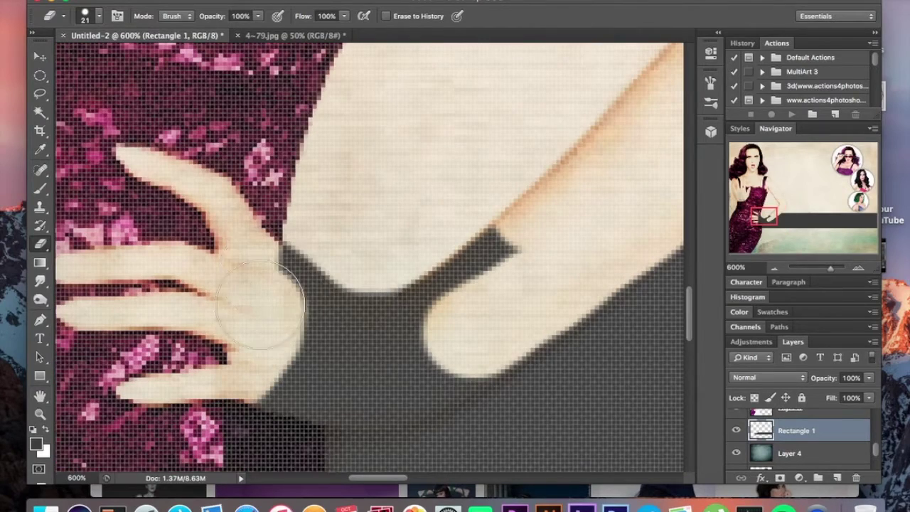
{"action": "left_click_drag", "start_coordinate": [377, 336], "coordinate": [456, 348]}
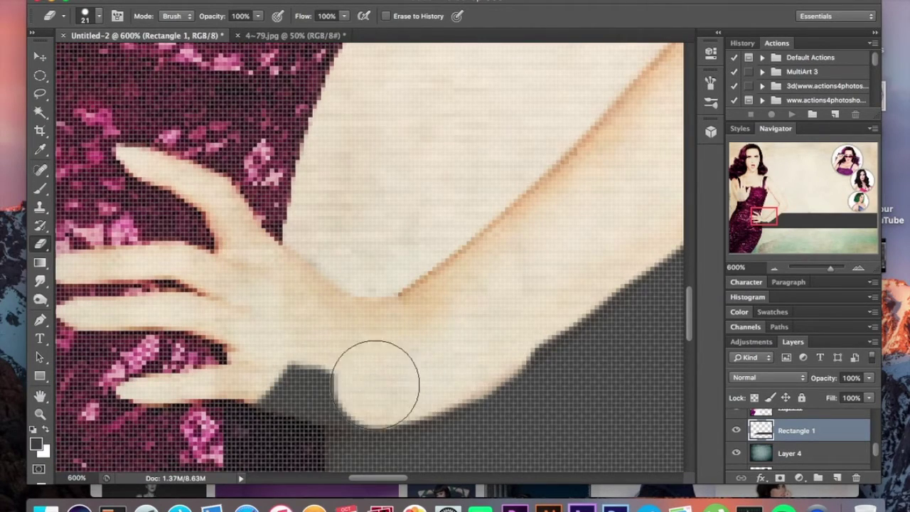
{"action": "scroll", "coordinate": [228, 305], "scroll_direction": "down", "scroll_amount": 5}
{"action": "scroll", "coordinate": [225, 270], "scroll_direction": "right", "scroll_amount": 5}
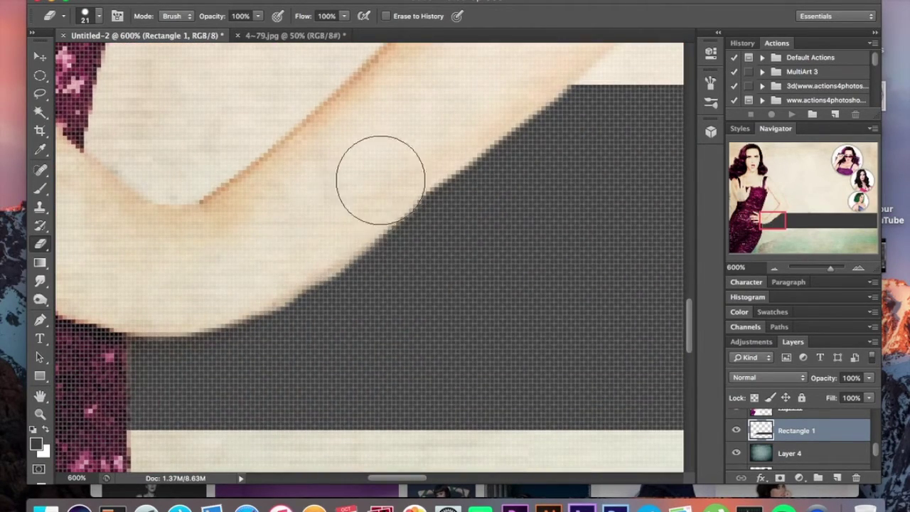
{"action": "scroll", "coordinate": [391, 171], "scroll_direction": "up", "scroll_amount": 2}
{"action": "scroll", "coordinate": [391, 170], "scroll_direction": "right", "scroll_amount": 3}
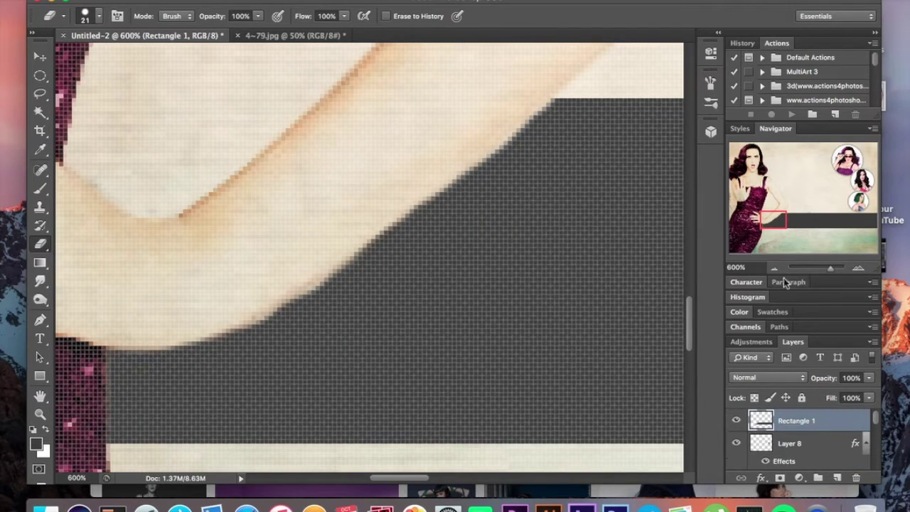
{"action": "left_click", "coordinate": [774, 268]}
{"action": "left_click", "coordinate": [775, 268]}
{"action": "left_click", "coordinate": [775, 268]}
{"action": "left_click", "coordinate": [774, 268]}
{"action": "left_click", "coordinate": [774, 268]}
Turn on a Color Overlay for the bar using a purple sampled from the woman's dress.
{"action": "double_click", "coordinate": [762, 420]}
{"action": "left_click", "coordinate": [519, 163]}
{"action": "left_click", "coordinate": [746, 42]}
{"action": "left_click", "coordinate": [384, 445]}
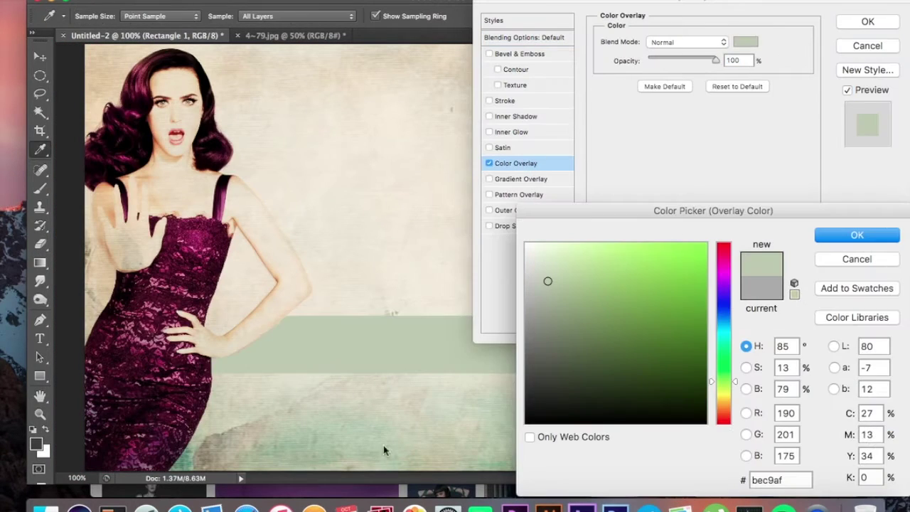
{"action": "left_click", "coordinate": [206, 224]}
{"action": "left_click", "coordinate": [203, 235]}
{"action": "left_click_drag", "start_coordinate": [630, 350], "coordinate": [542, 256]}
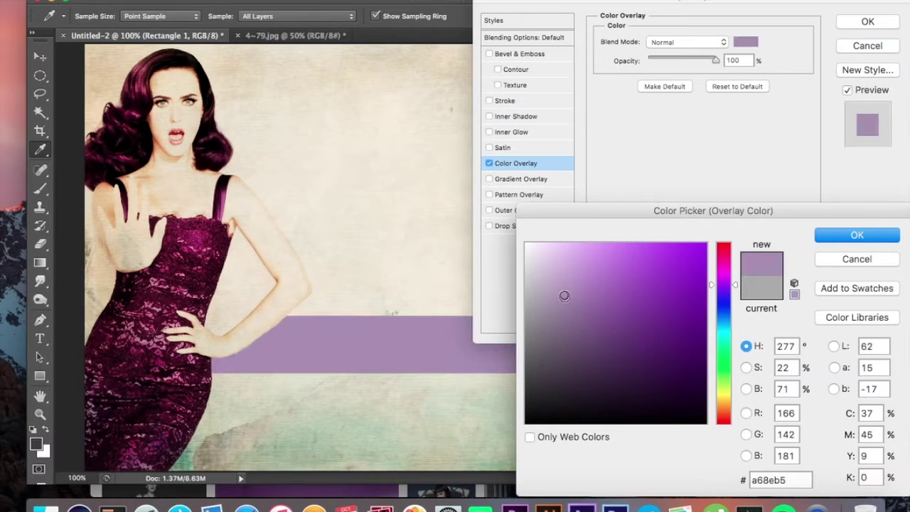
{"action": "left_click", "coordinate": [244, 241]}
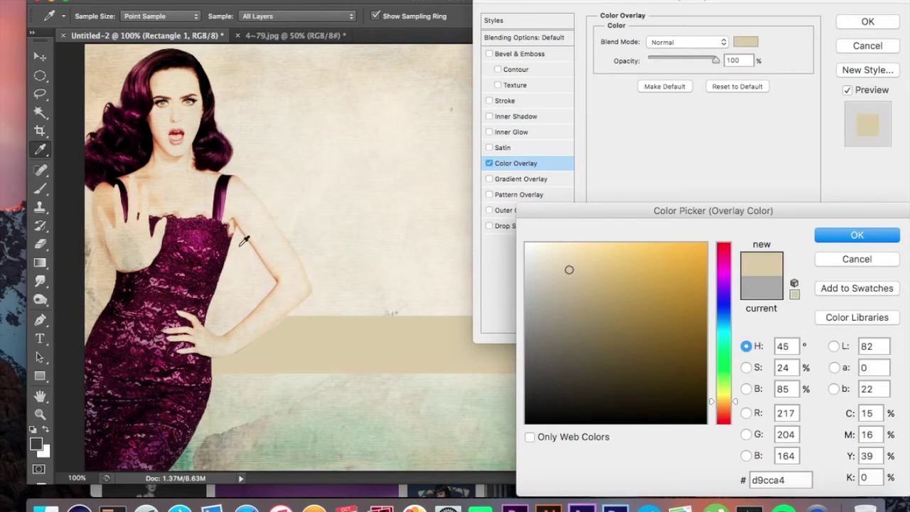
{"action": "left_click", "coordinate": [206, 320]}
{"action": "left_click", "coordinate": [645, 337]}
Keep the plum overlay colour and apply the layer style to the bar.
{"action": "left_click", "coordinate": [857, 235]}
{"action": "left_click_drag", "start_coordinate": [688, 4], "coordinate": [764, 185]}
{"action": "left_click", "coordinate": [822, 223]}
{"action": "left_click", "coordinate": [854, 234]}
{"action": "key", "text": "Return"}
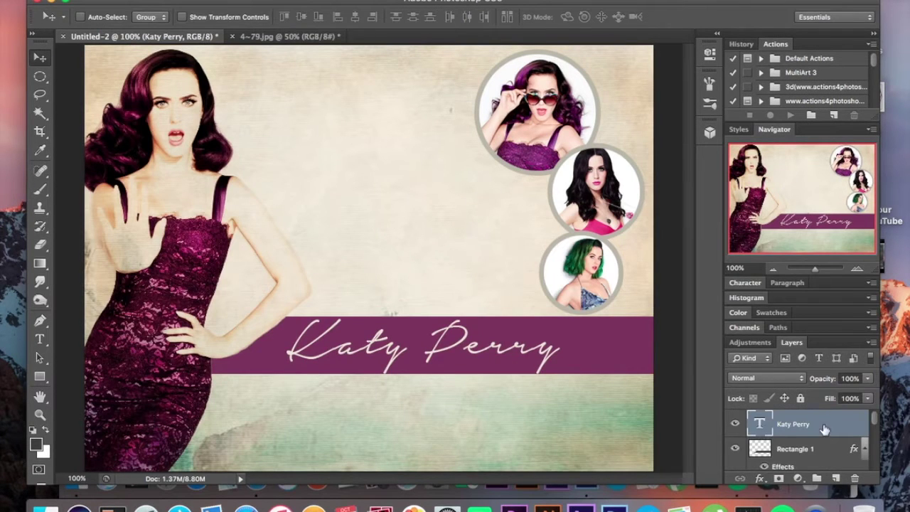
Add a Photo Filter adjustment set to Warming Filter (81).
{"action": "scroll", "coordinate": [824, 429], "scroll_direction": "down", "scroll_amount": 2}
{"action": "left_click", "coordinate": [798, 478]}
{"action": "left_click", "coordinate": [817, 384]}
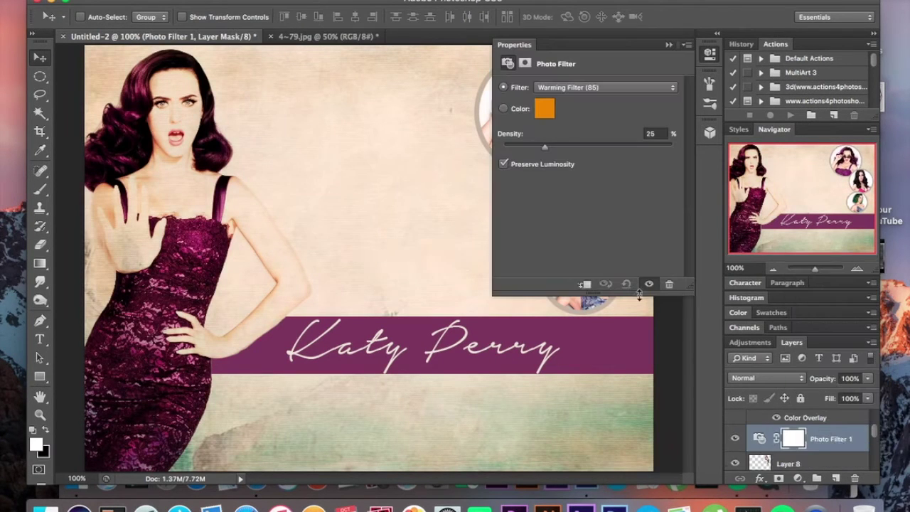
{"action": "left_click", "coordinate": [669, 44]}
{"action": "left_click", "coordinate": [772, 439]}
{"action": "left_click_drag", "start_coordinate": [637, 44], "coordinate": [412, 200]}
{"action": "mouse_move", "coordinate": [375, 241]}
{"action": "left_mouse_down"}
{"action": "mouse_move", "coordinate": [355, 291]}
{"action": "mouse_move", "coordinate": [356, 357]}
{"action": "mouse_move", "coordinate": [375, 45]}
{"action": "left_mouse_up"}
{"action": "left_click", "coordinate": [377, 240]}
{"action": "left_click", "coordinate": [394, 263]}
{"action": "left_click_drag", "start_coordinate": [315, 197], "coordinate": [569, 43]}
{"action": "left_click", "coordinate": [689, 33]}
Try a Brightness/Contrast adjustment, undo it, and reselect Layer 8.
{"action": "left_click", "coordinate": [797, 478]}
{"action": "left_click", "coordinate": [833, 298]}
{"action": "left_click", "coordinate": [629, 357]}
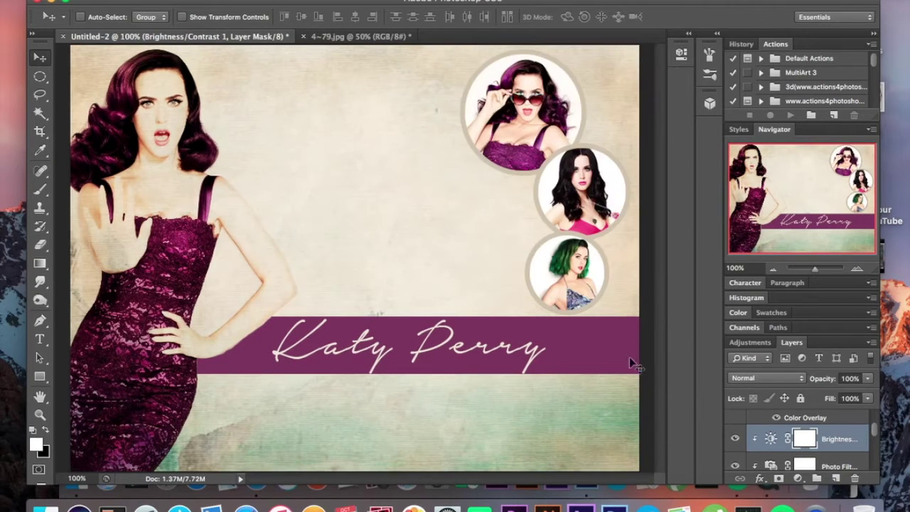
{"action": "key", "text": "ctrl+z"}
{"action": "left_click", "coordinate": [798, 477]}
{"action": "left_click", "coordinate": [798, 420]}
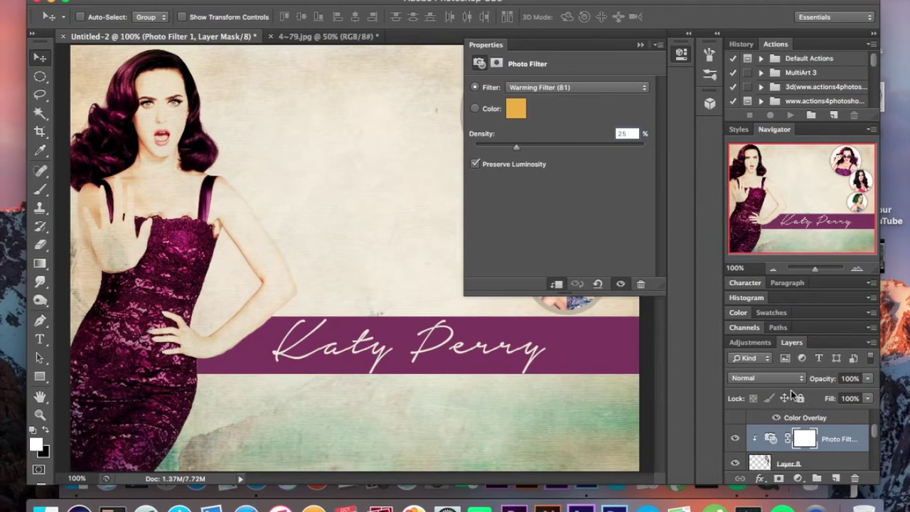
{"action": "left_click", "coordinate": [821, 464]}
Add a Curves adjustment with the Medium Contrast (RGB) preset.
{"action": "left_click", "coordinate": [798, 478]}
{"action": "left_click", "coordinate": [817, 315]}
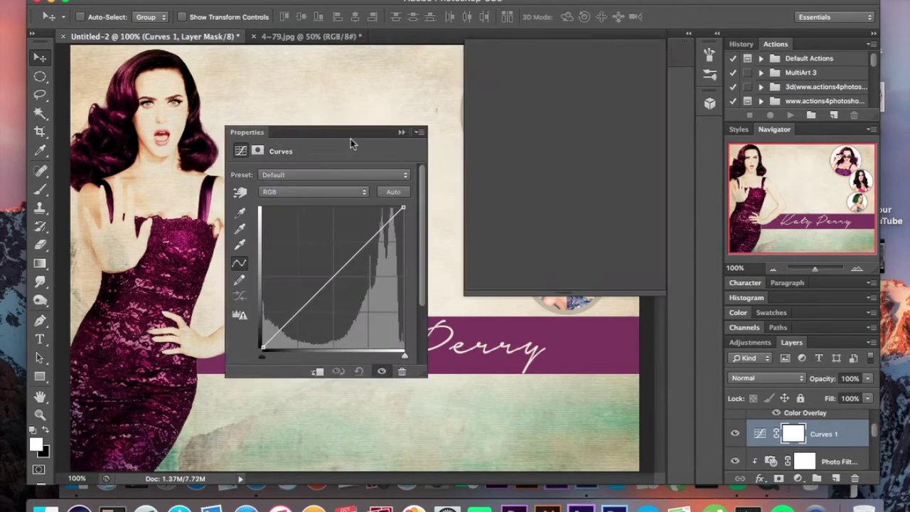
{"action": "left_click", "coordinate": [299, 182]}
{"action": "left_click", "coordinate": [285, 246]}
{"action": "left_click", "coordinate": [307, 183]}
{"action": "left_click", "coordinate": [307, 192]}
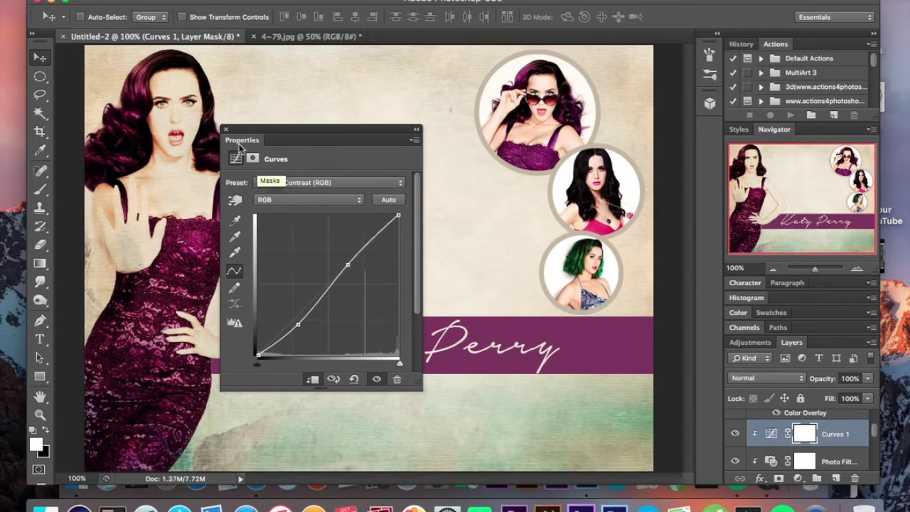
{"action": "mouse_move", "coordinate": [242, 140]}
{"action": "left_mouse_down"}
{"action": "mouse_move", "coordinate": [704, 135]}
{"action": "mouse_move", "coordinate": [648, 107]}
{"action": "mouse_move", "coordinate": [712, 135]}
{"action": "left_mouse_up"}
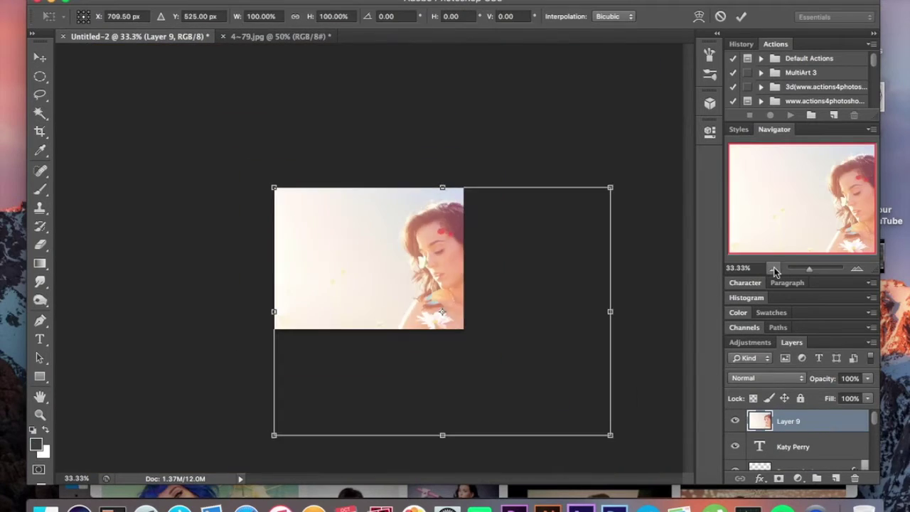
Try Screen blending on the pasted photo, then return it to Normal.
{"action": "left_click", "coordinate": [857, 269]}
{"action": "left_click", "coordinate": [767, 378]}
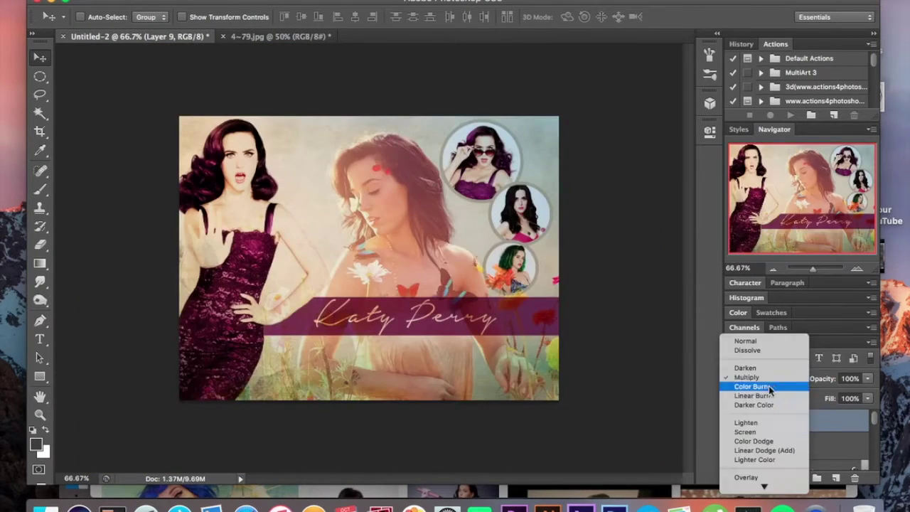
{"action": "left_click", "coordinate": [764, 378]}
{"action": "left_click", "coordinate": [766, 377]}
{"action": "left_click", "coordinate": [747, 283]}
Scale the photo over the collage centre and banner area, blended in Overlay mode.
{"action": "key", "text": "ctrl+t"}
{"action": "left_click_drag", "start_coordinate": [559, 401], "coordinate": [392, 274]}
{"action": "left_click_drag", "start_coordinate": [284, 196], "coordinate": [408, 244]}
{"action": "left_click_drag", "start_coordinate": [532, 346], "coordinate": [535, 293]}
{"action": "left_click", "coordinate": [767, 377]}
{"action": "left_click", "coordinate": [765, 491]}
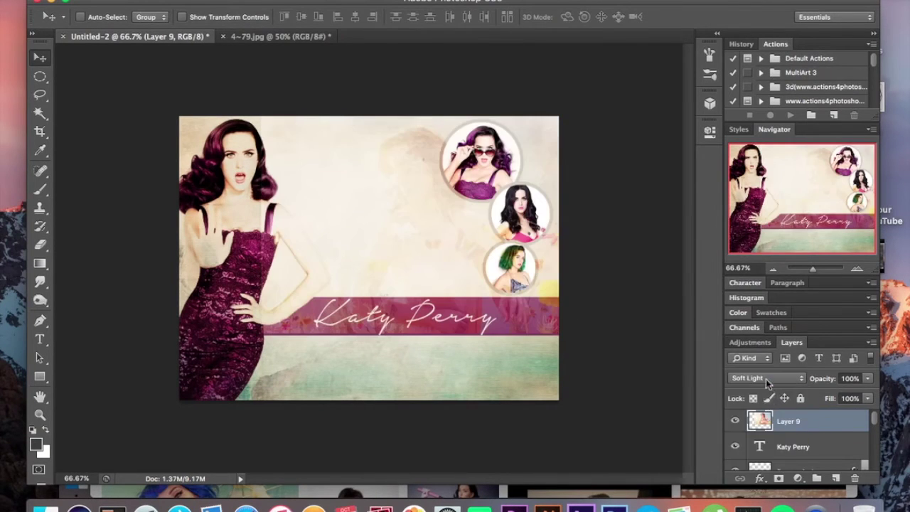
{"action": "left_click_drag", "start_coordinate": [440, 235], "coordinate": [405, 245]}
{"action": "key", "text": "Return"}
Add a layer mask to the photo and paint it out over the banner and edges.
{"action": "key", "text": "ctrl+plus"}
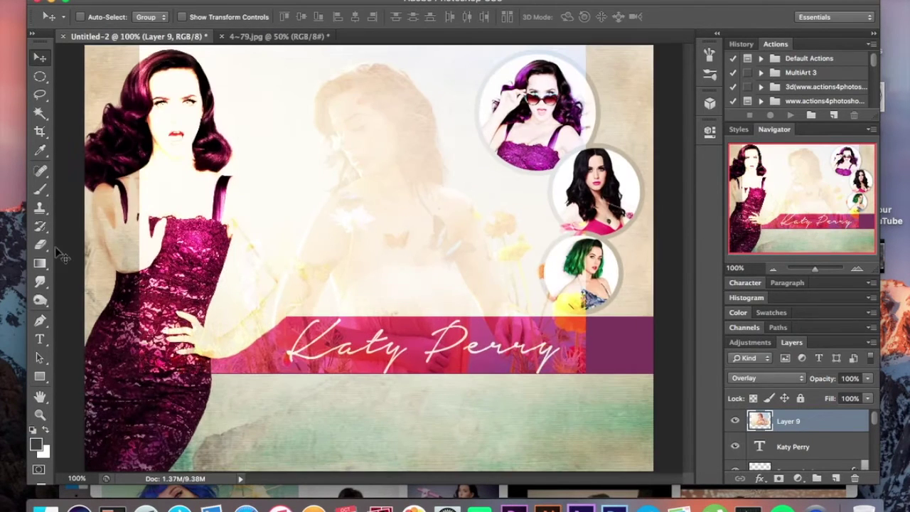
{"action": "key", "text": "e"}
{"action": "left_click", "coordinate": [98, 17]}
{"action": "left_click", "coordinate": [798, 478]}
{"action": "key", "text": "x"}
{"action": "mouse_move", "coordinate": [342, 355]}
{"action": "left_mouse_down"}
{"action": "mouse_move", "coordinate": [579, 377]}
{"action": "mouse_move", "coordinate": [555, 107]}
{"action": "mouse_move", "coordinate": [305, 376]}
{"action": "mouse_move", "coordinate": [222, 227]}
{"action": "mouse_move", "coordinate": [235, 320]}
{"action": "left_mouse_up"}
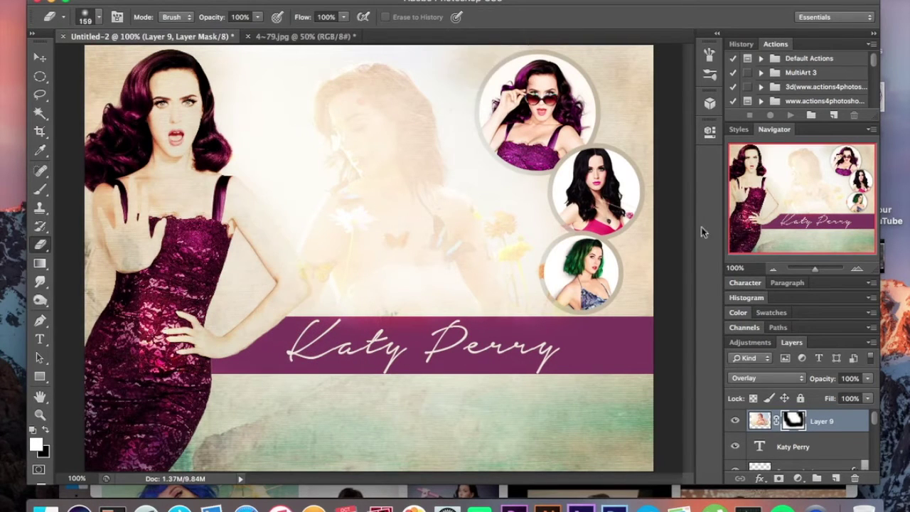
{"action": "key", "text": "ctrl+minus"}
{"action": "left_click", "coordinate": [99, 17]}
Undo the mask painting and instead erase the photo from the banner and left figure.
{"action": "key", "text": "Escape"}
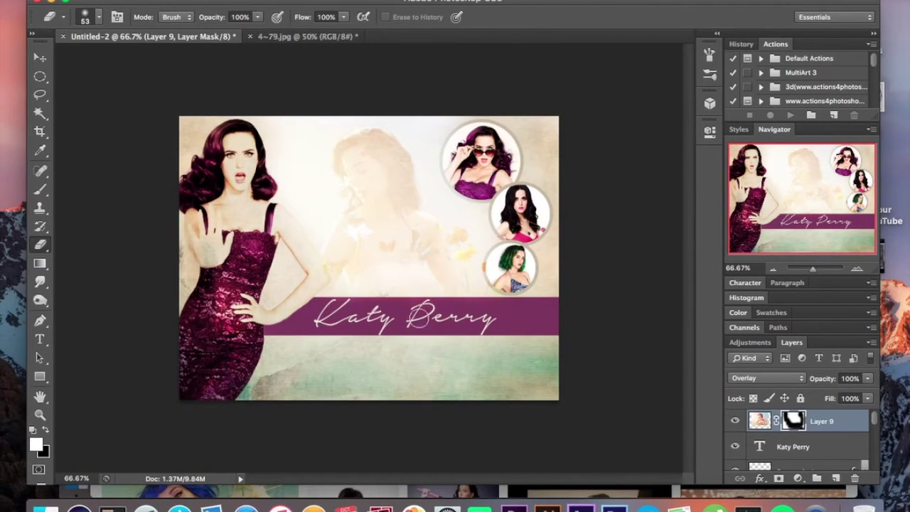
{"action": "key", "text": "v"}
{"action": "key", "text": "ctrl+plus"}
{"action": "key", "text": "ctrl+t"}
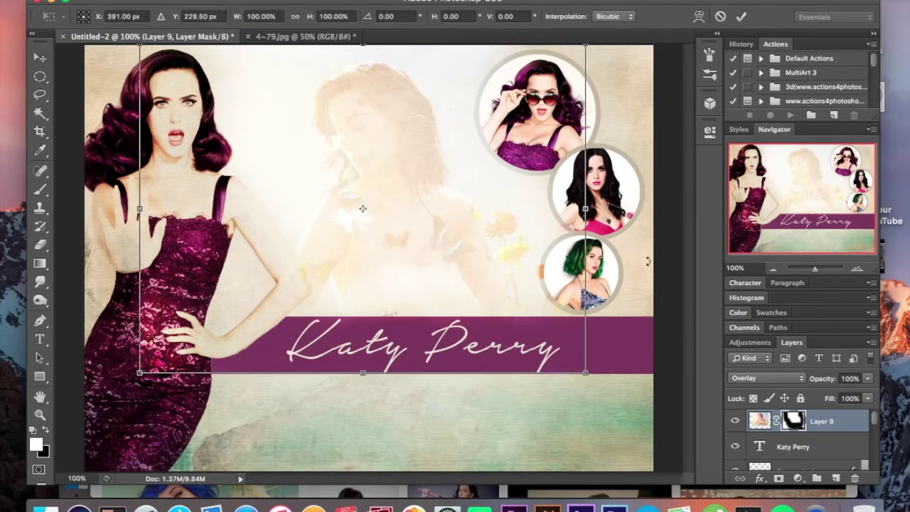
{"action": "key", "text": "Escape"}
{"action": "key", "text": "ctrl+t"}
{"action": "key", "text": "Return"}
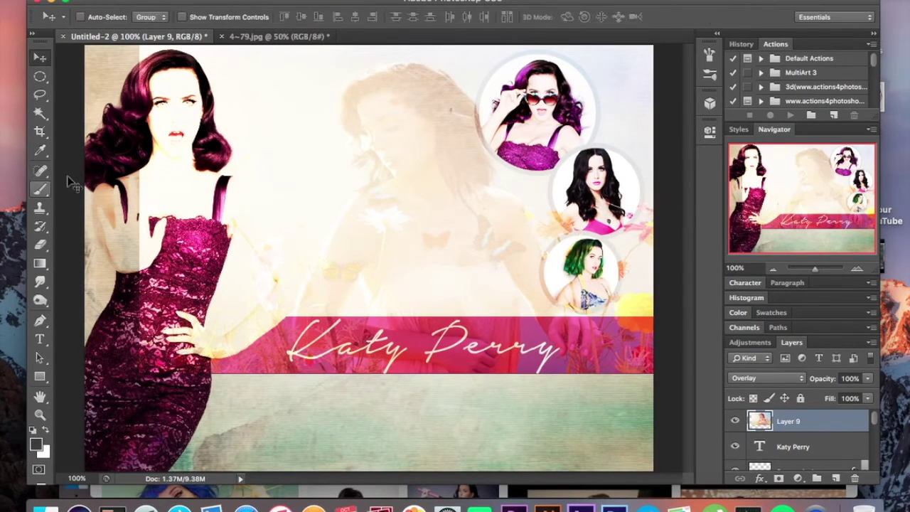
{"action": "key", "text": "e"}
{"action": "left_click", "coordinate": [99, 16]}
{"action": "mouse_move", "coordinate": [483, 341]}
{"action": "left_mouse_down"}
{"action": "mouse_move", "coordinate": [619, 350]}
{"action": "mouse_move", "coordinate": [234, 285]}
{"action": "mouse_move", "coordinate": [143, 107]}
{"action": "left_mouse_up"}
With a 56 px eraser, remove Layer 9's overlay from the woman's arm and top circle inset.
{"action": "left_click", "coordinate": [99, 16]}
{"action": "left_click", "coordinate": [86, 63]}
{"action": "left_click_drag", "start_coordinate": [270, 313], "coordinate": [247, 218]}
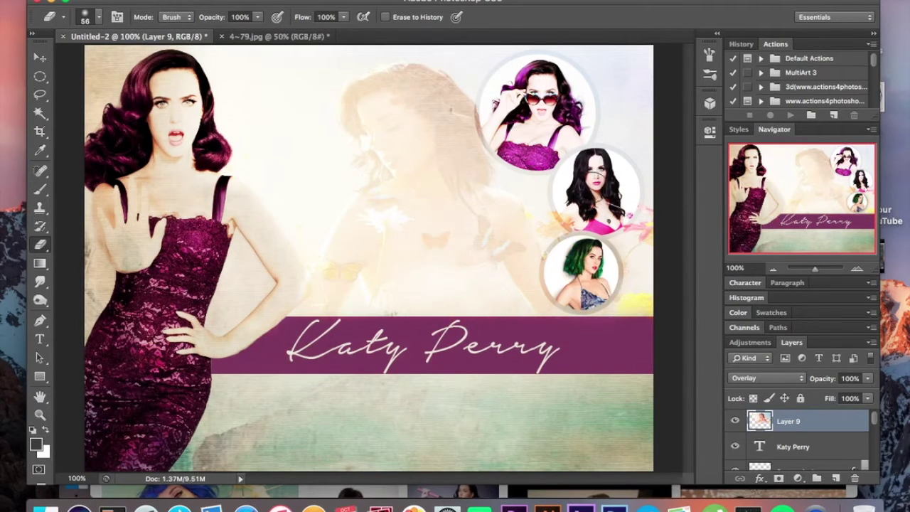
{"action": "left_click_drag", "start_coordinate": [562, 71], "coordinate": [519, 149]}
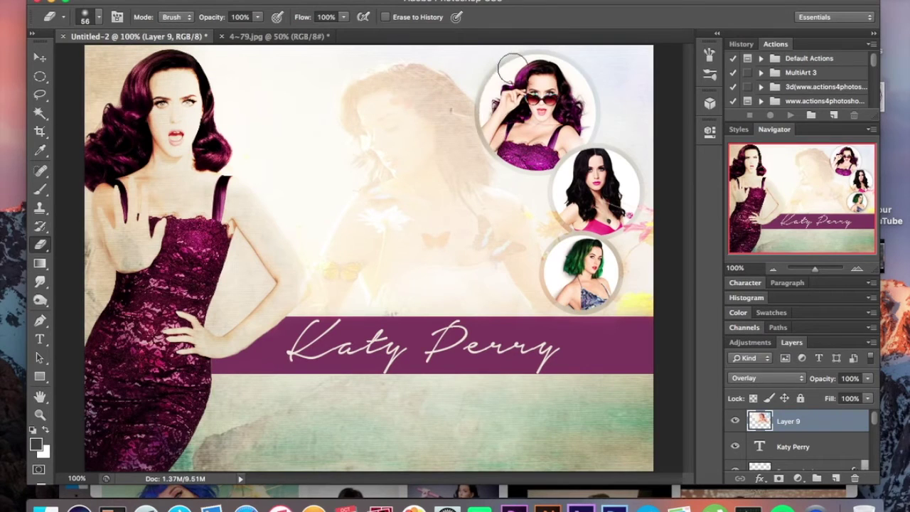
Scroll around the canvas to check the cleaned insets and the finished collage.
{"action": "scroll", "coordinate": [580, 98], "scroll_direction": "up", "scroll_amount": 1}
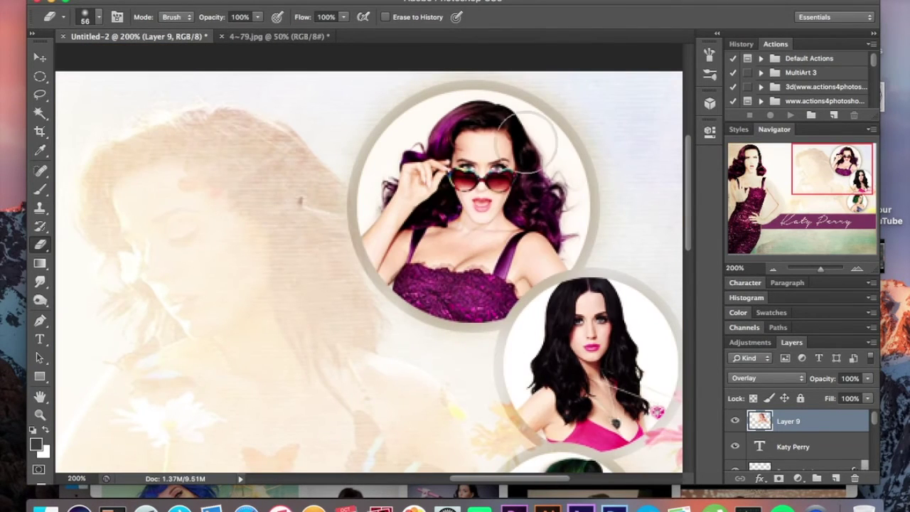
{"action": "scroll", "coordinate": [560, 348], "scroll_direction": "down", "scroll_amount": 3}
{"action": "scroll", "coordinate": [560, 349], "scroll_direction": "right", "scroll_amount": 3}
{"action": "scroll", "coordinate": [534, 247], "scroll_direction": "down", "scroll_amount": 5}
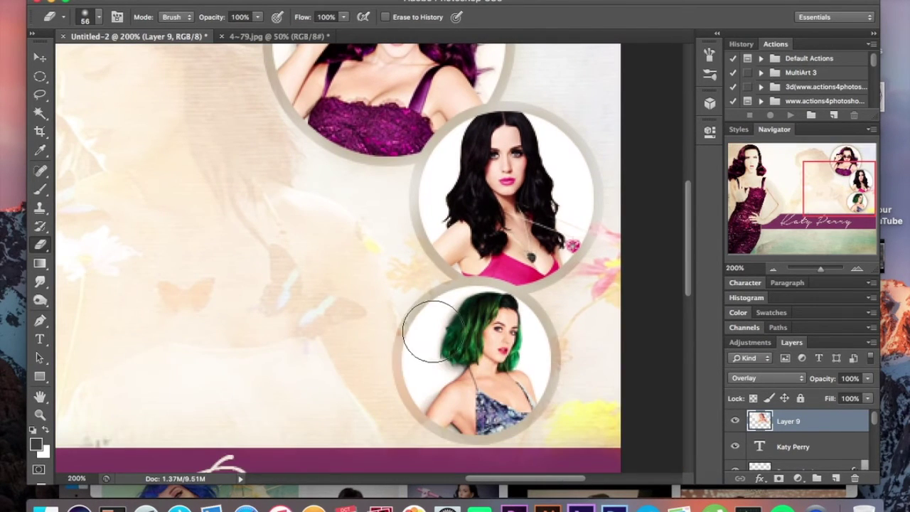
{"action": "scroll", "coordinate": [498, 345], "scroll_direction": "down", "scroll_amount": 2}
{"action": "scroll", "coordinate": [498, 345], "scroll_direction": "down", "scroll_amount": 1}
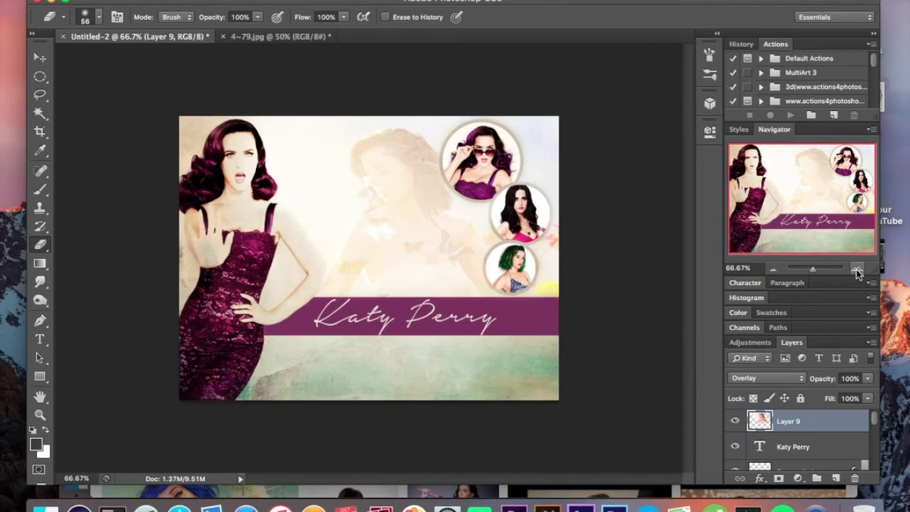